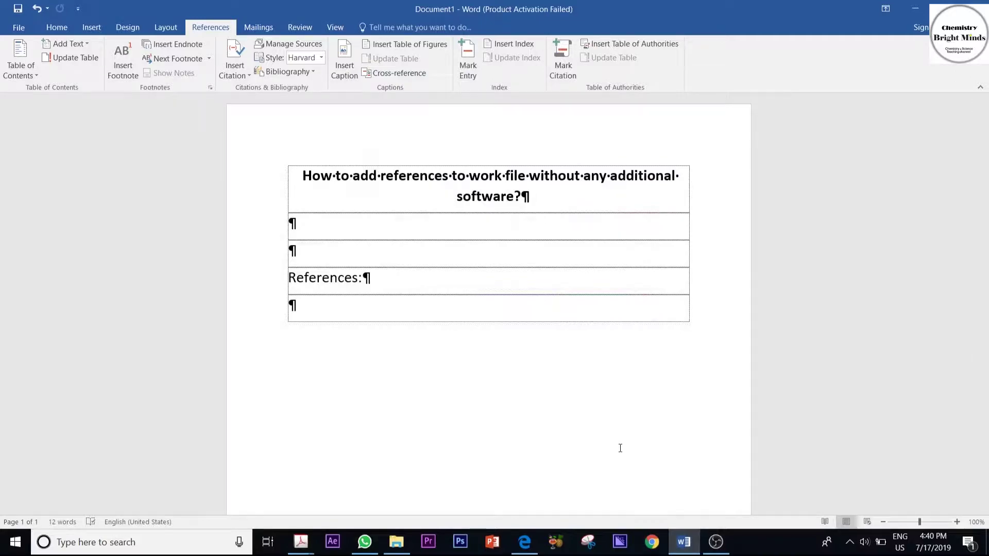
Switch to Edge and run a web search for "google scholar"
click(524, 541)
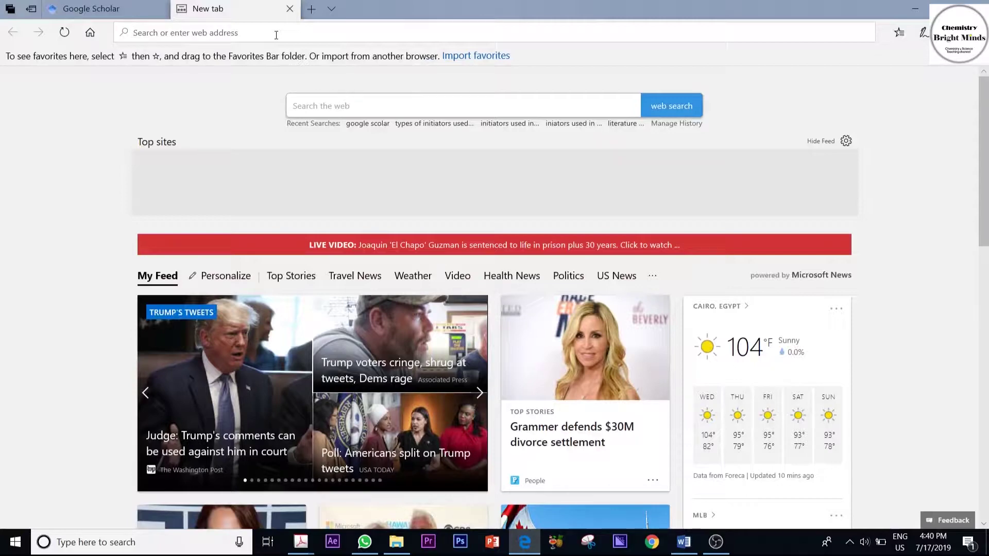
text(google )
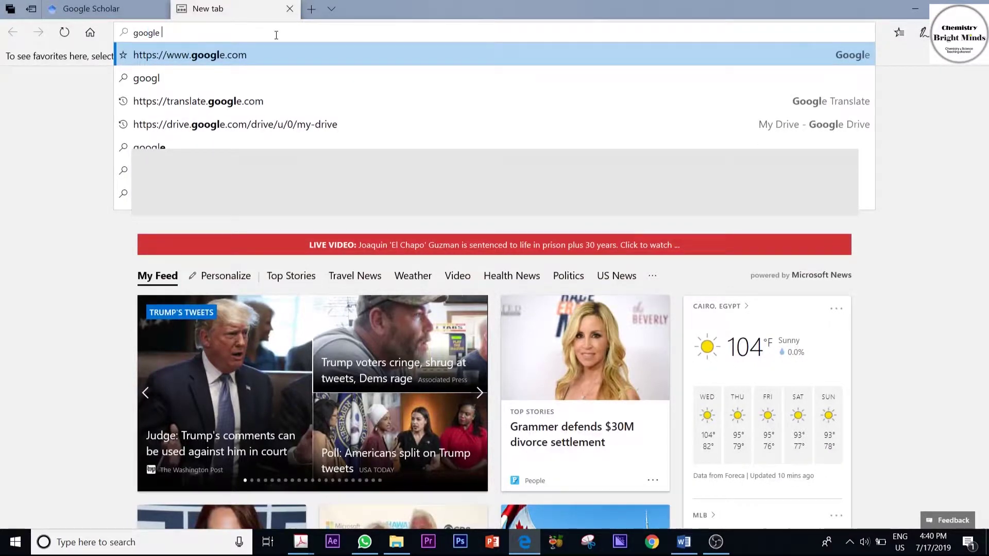
text(scholar)
key(Return)
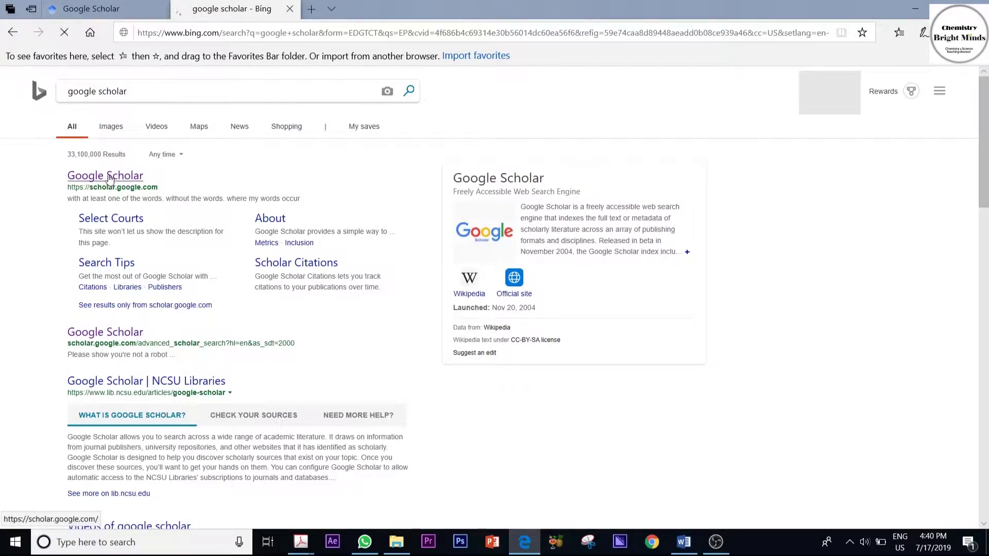
Go to the Google Scholar site and switch to a different Google account
click(105, 175)
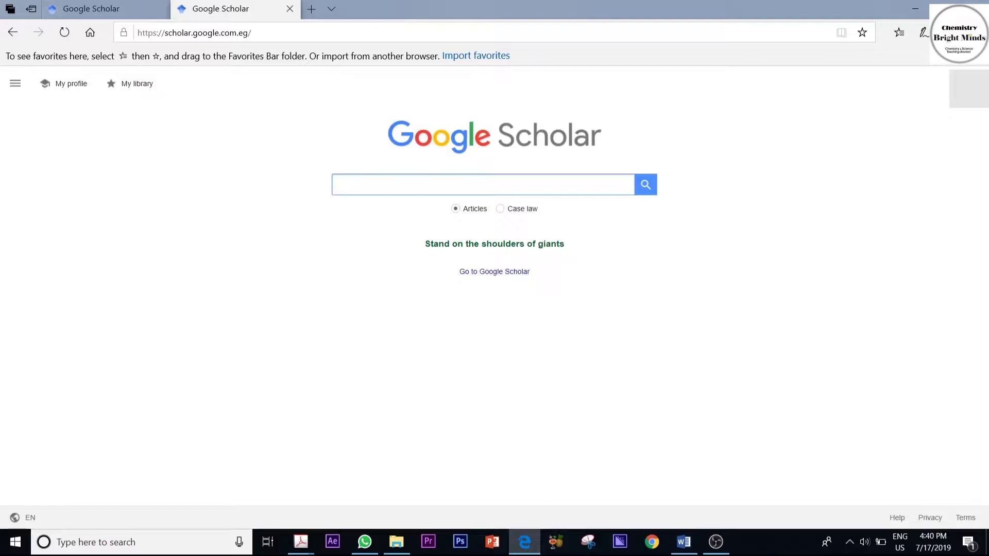
click(967, 87)
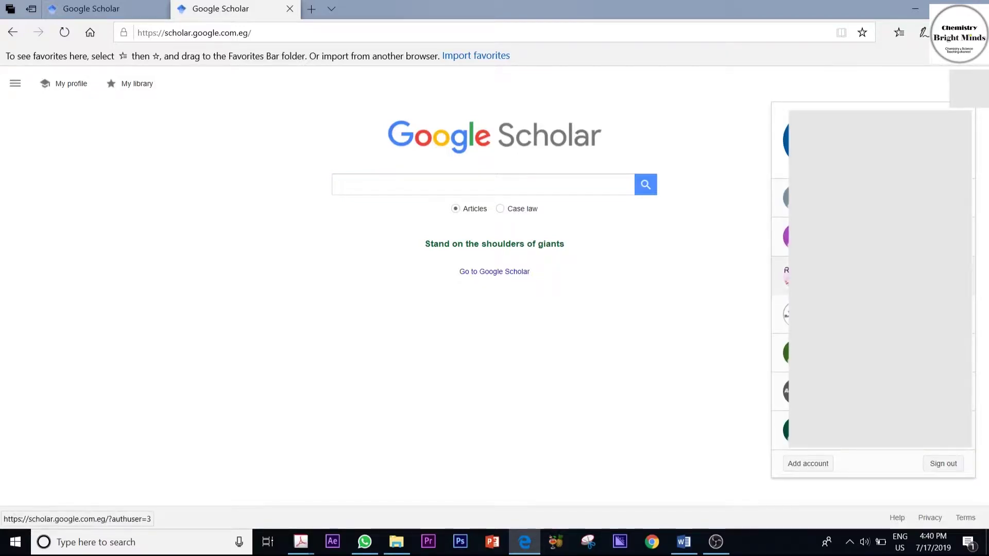
click(787, 275)
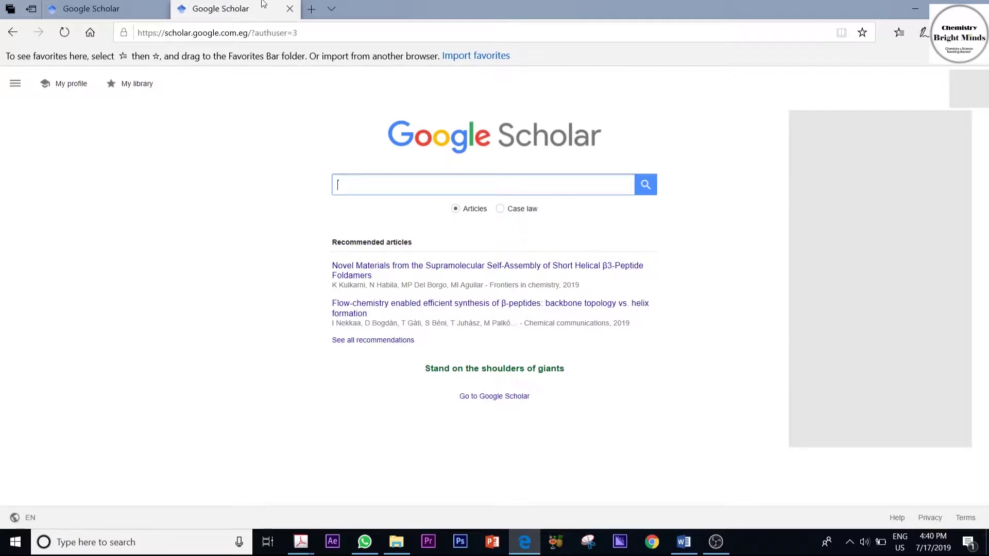
Move the Scholar tab into its own maximized window, ready to search
drag(262, 6, 288, 182)
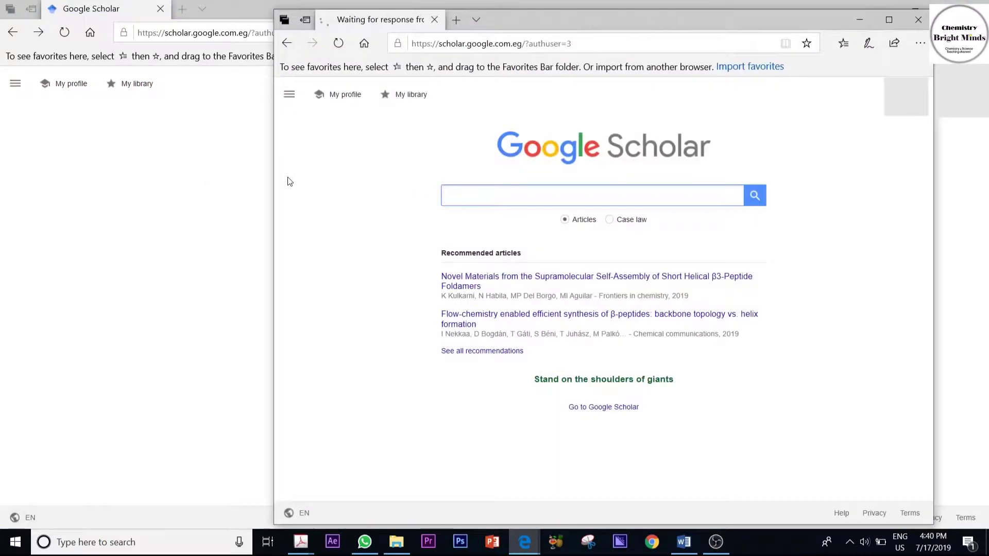
click(888, 19)
click(409, 187)
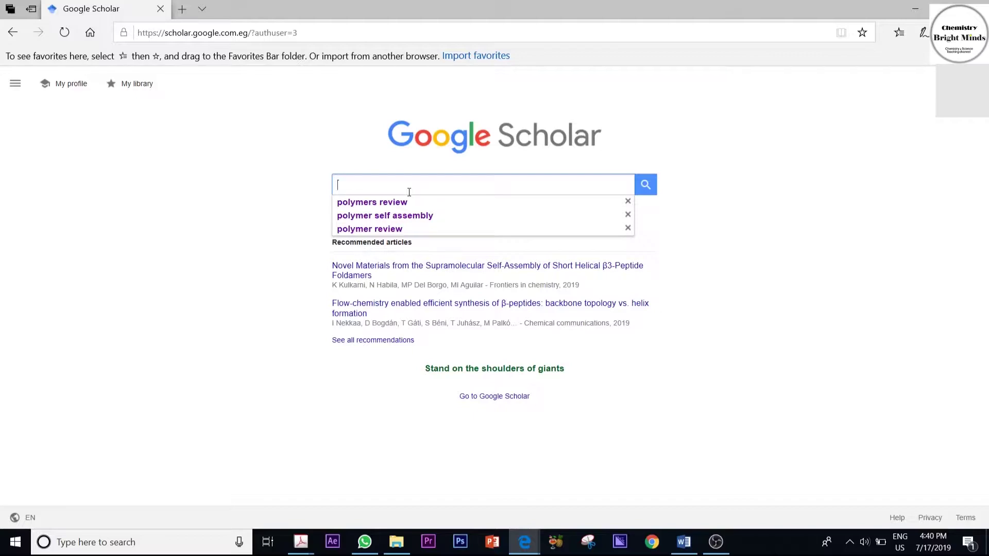
Run the Scholar search for "polymers review"
click(409, 201)
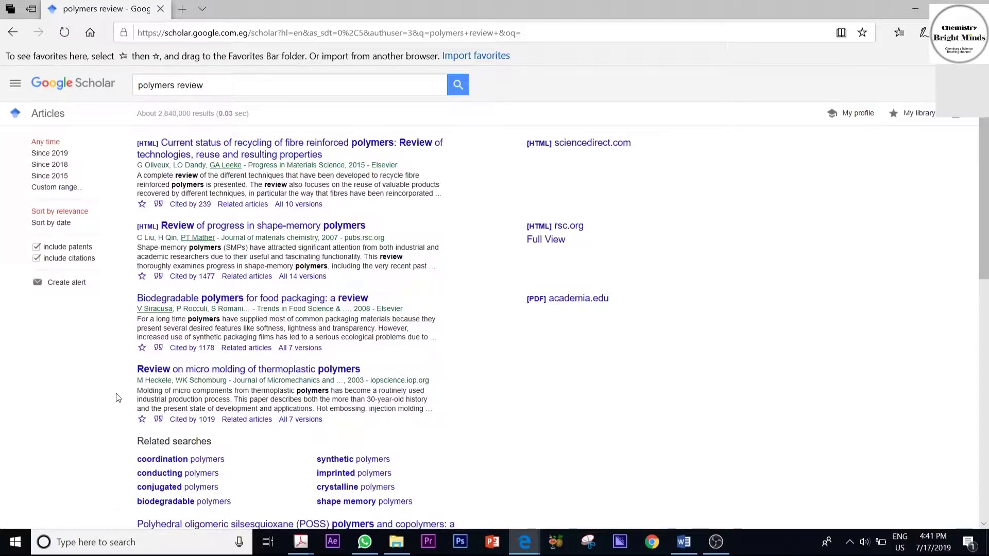
Copy the Harvard citation of the first result and return to the Word document
click(157, 204)
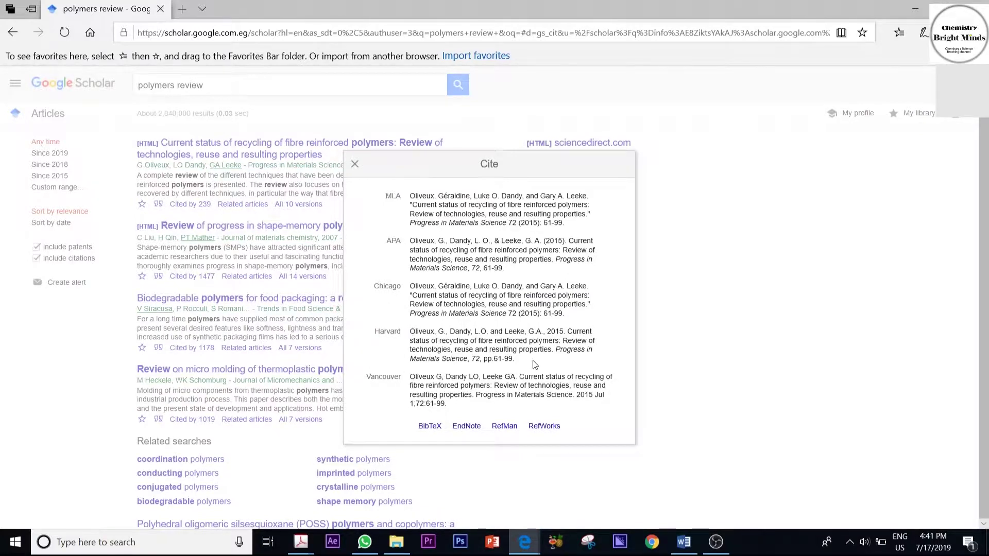
drag(410, 332, 510, 362)
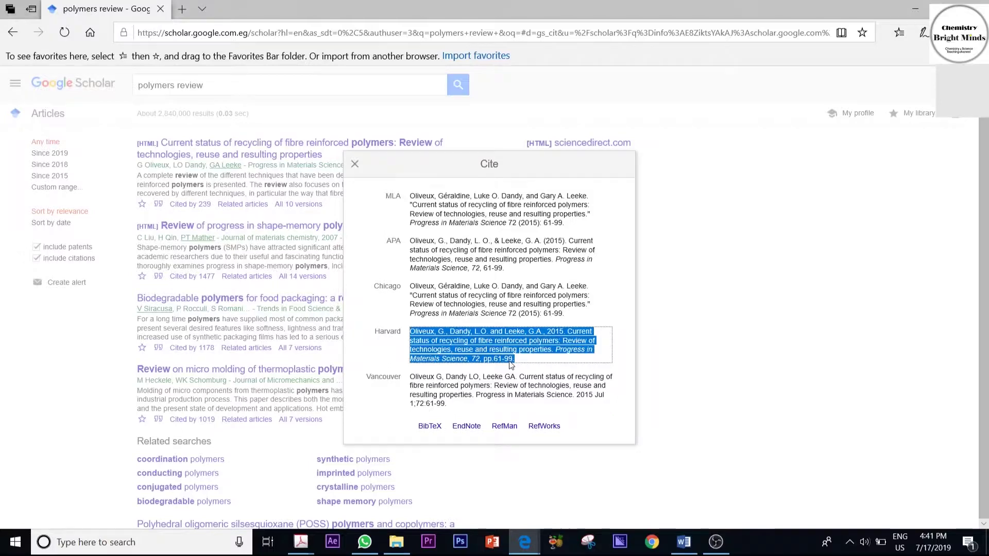
click(684, 542)
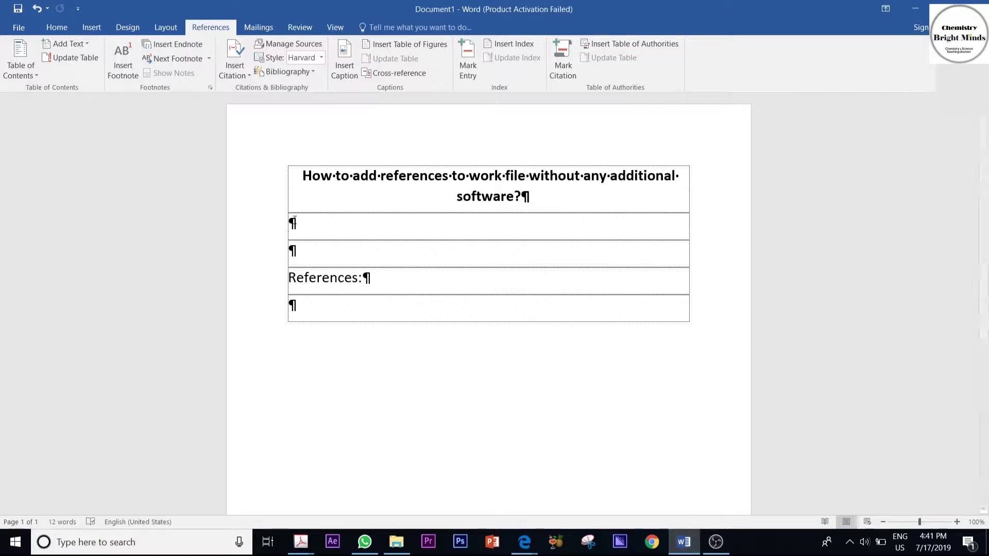
text(poly)
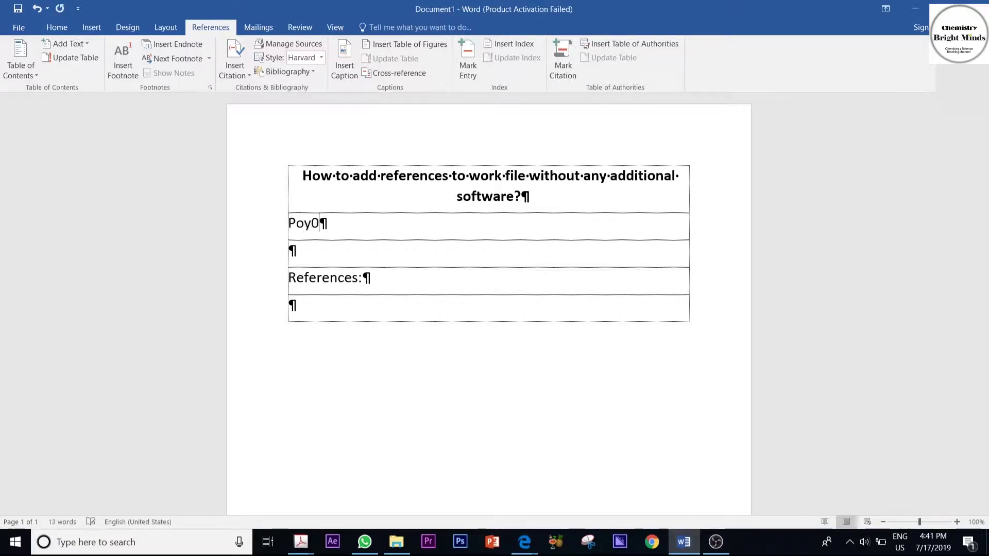
text(mer review)
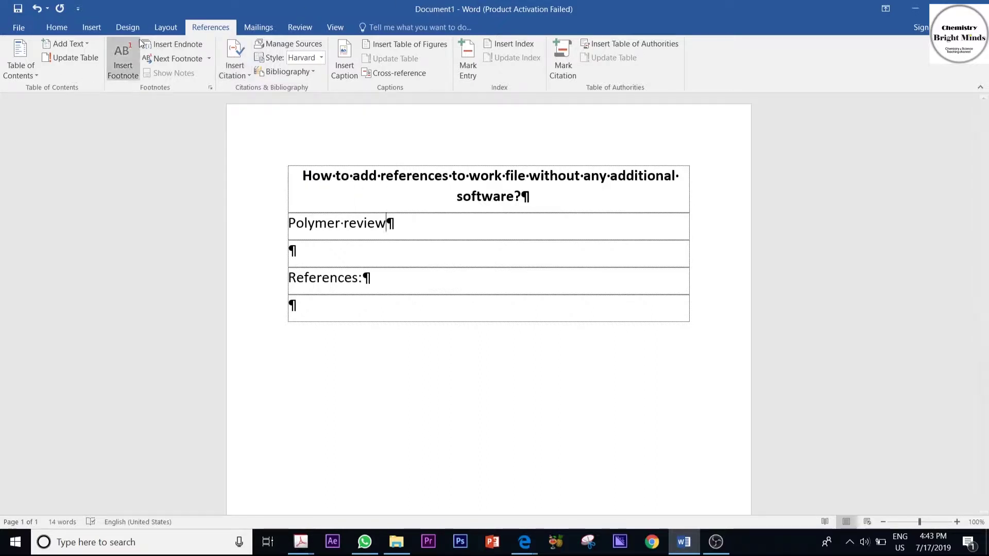
Visit the Layout ribbon and return to the References ribbon
click(165, 27)
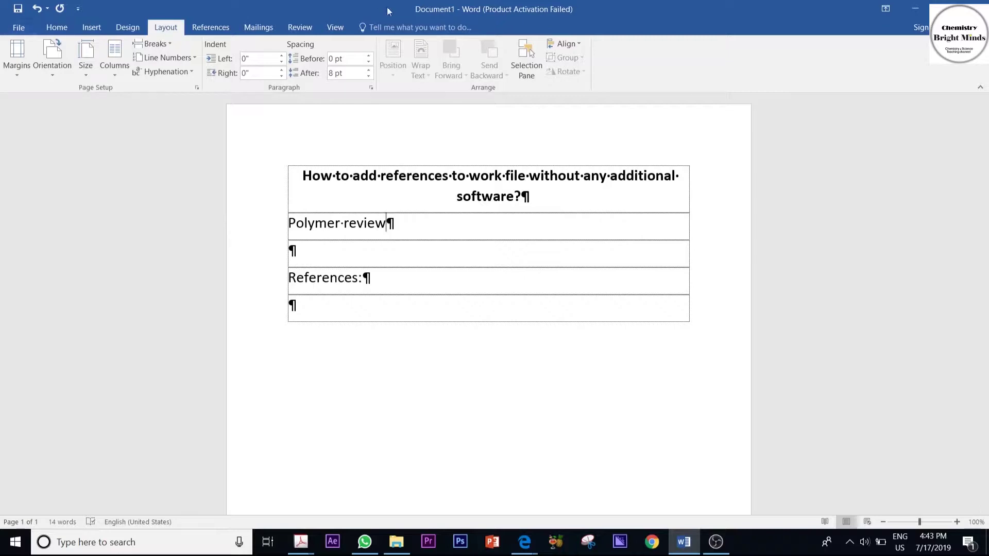
click(210, 27)
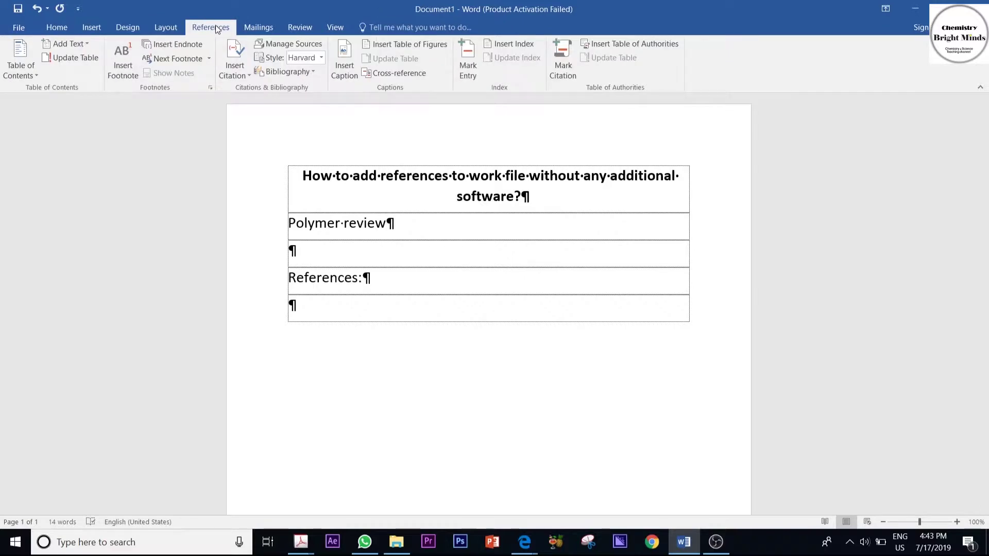
Keep Harvard as the citation style and bring up the Insert Citation choices
click(322, 58)
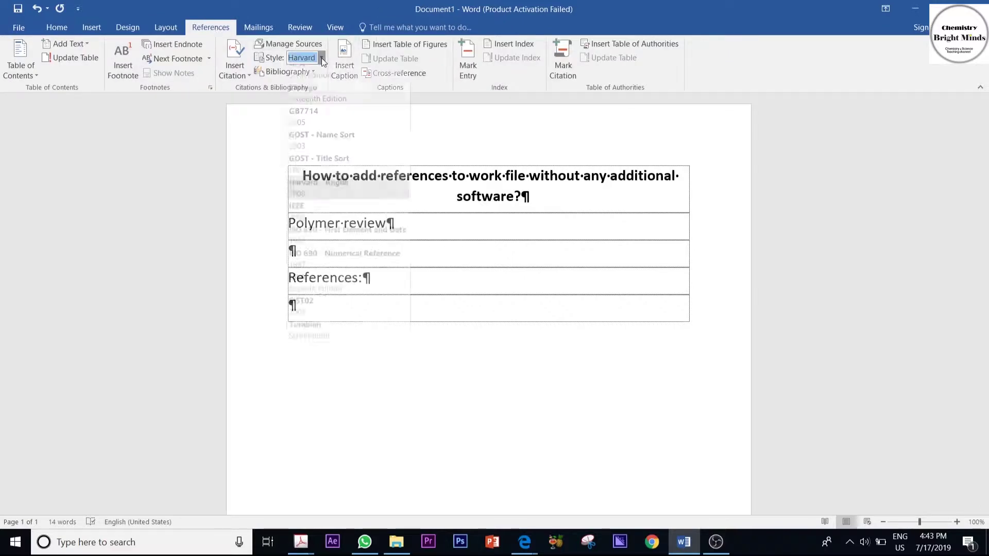
click(357, 192)
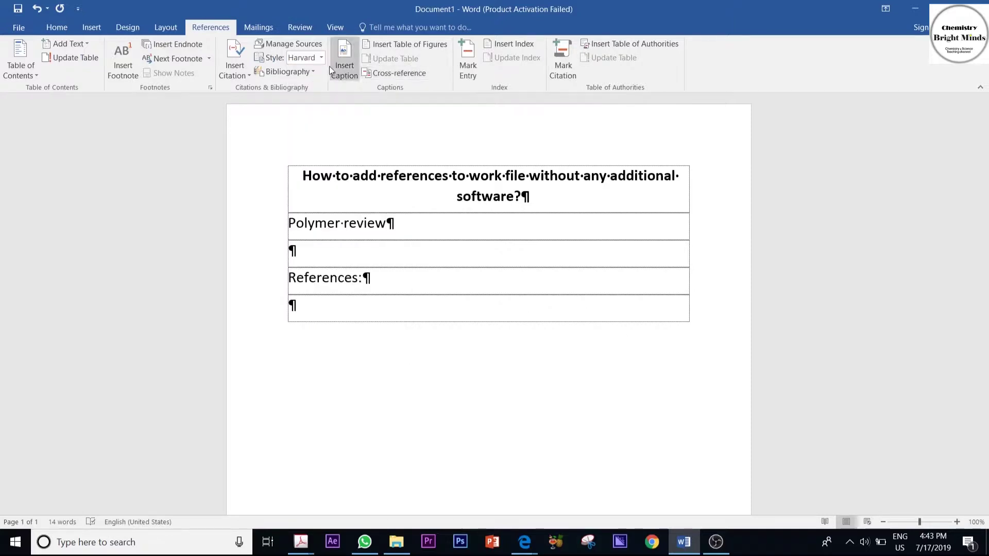
click(322, 59)
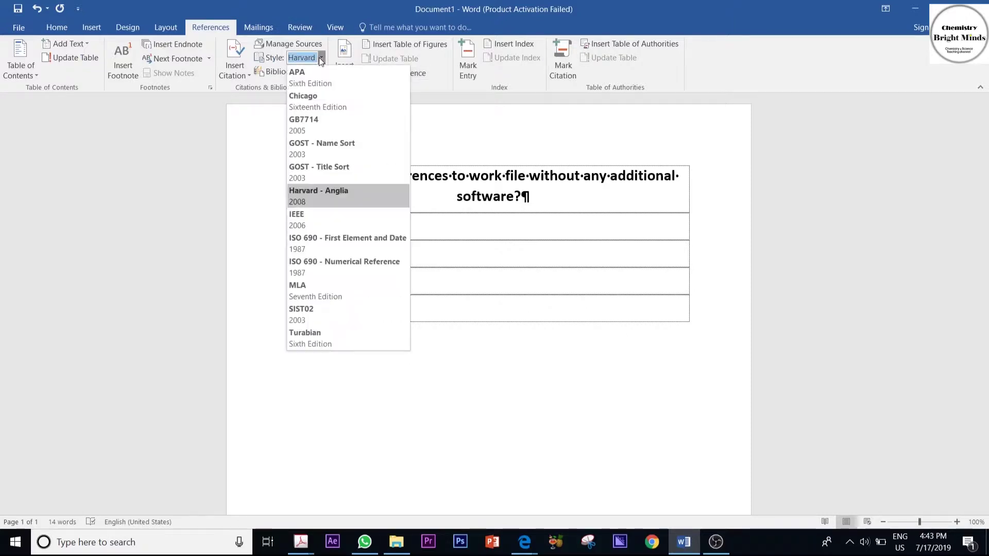
click(355, 202)
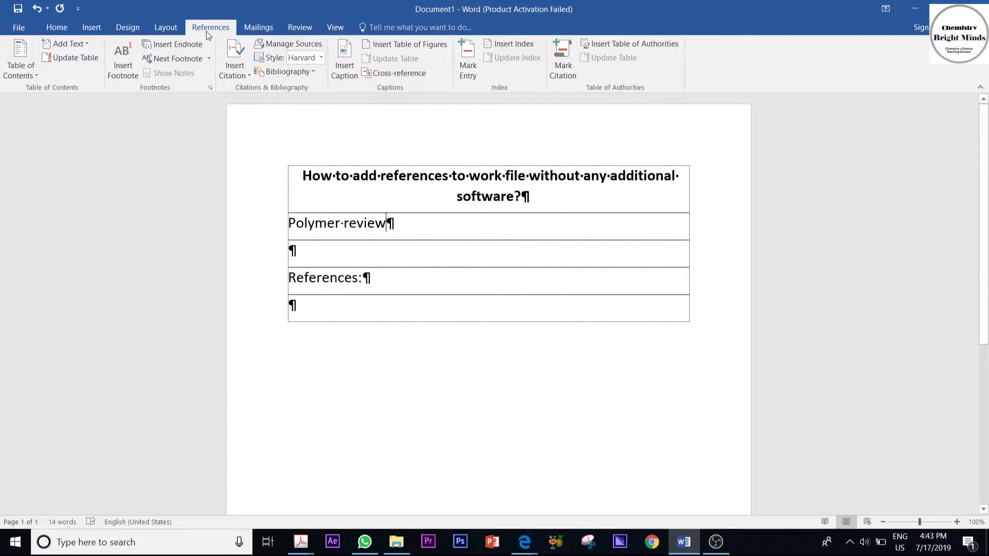
click(239, 74)
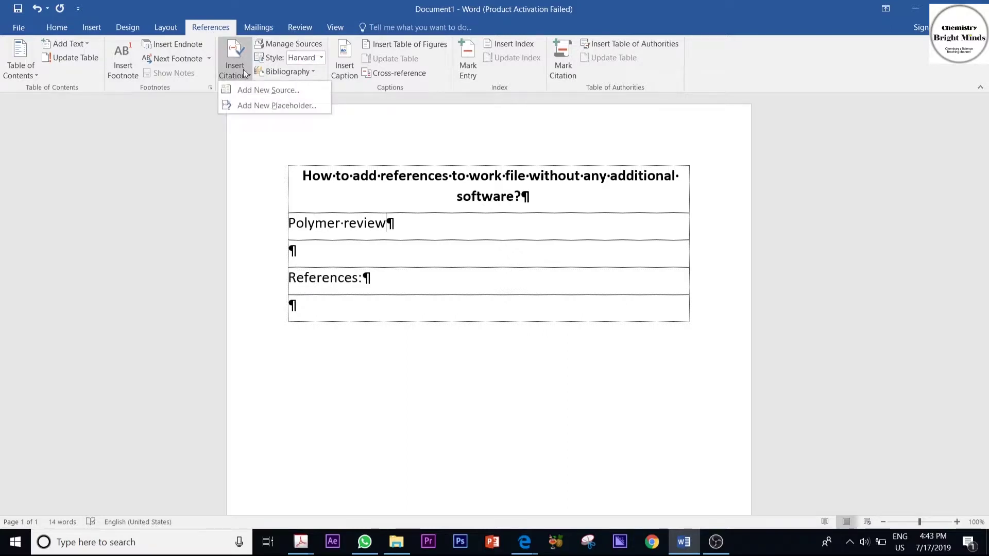
Start a new source and paste the copied Harvard citation into its Author field
click(264, 90)
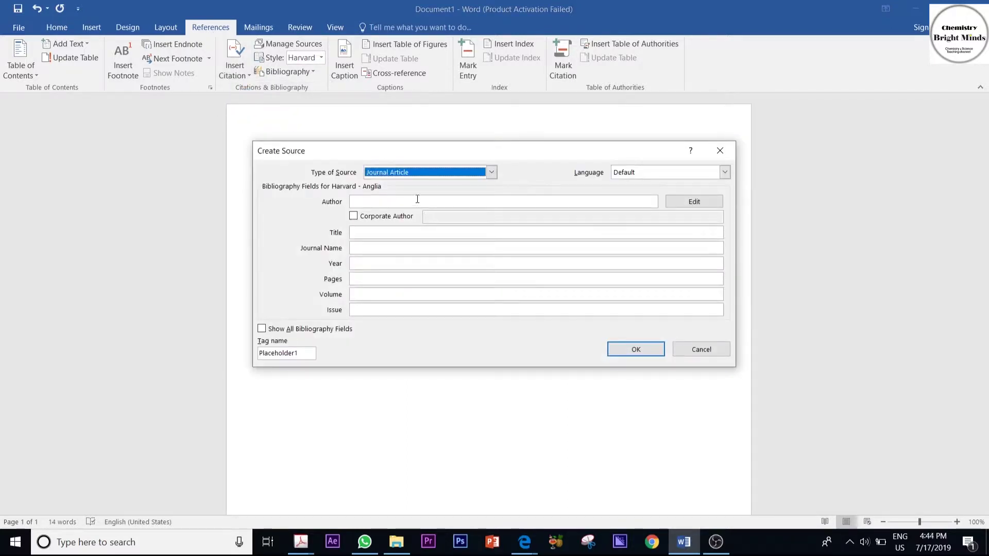
click(417, 201)
key(ctrl+v)
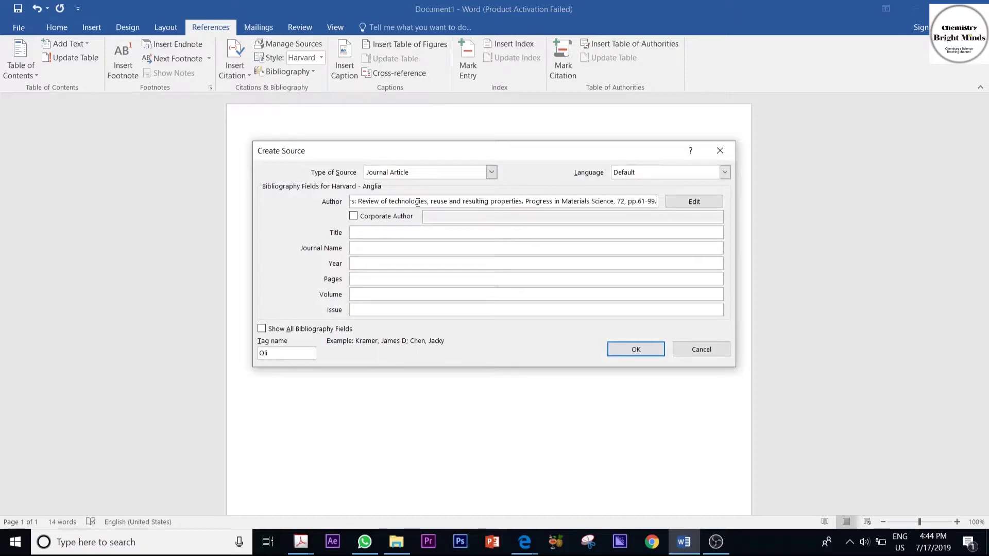
Set the source type to Journal Article
click(492, 173)
click(492, 172)
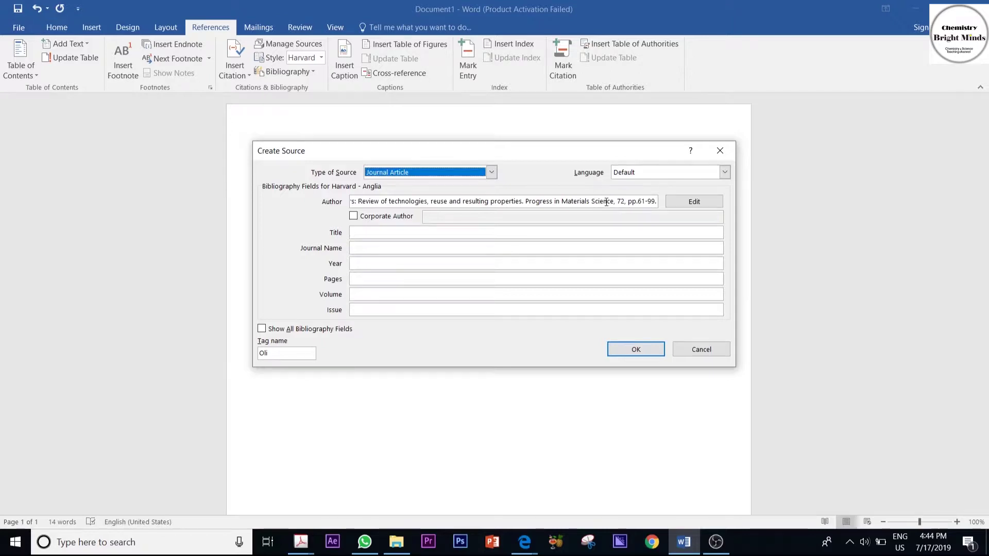
click(492, 172)
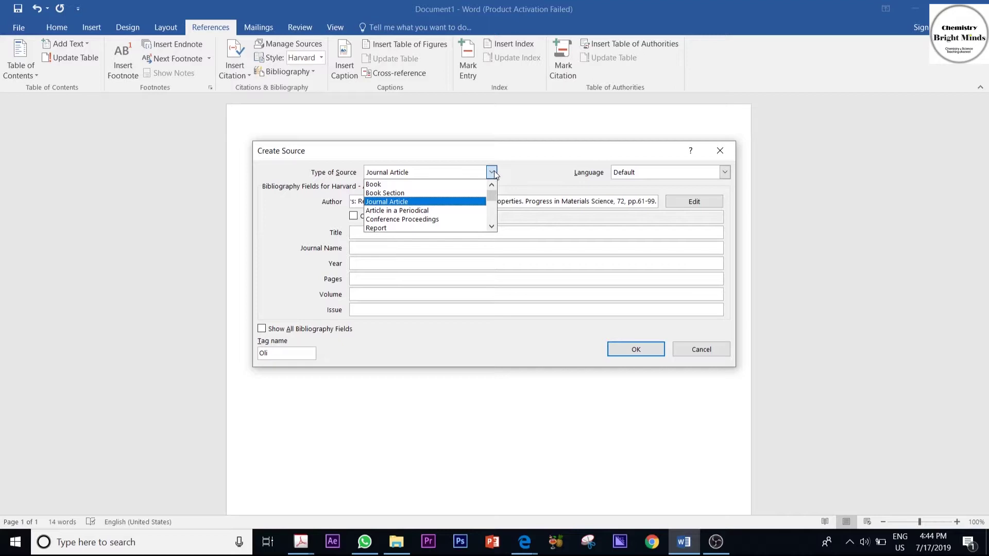
click(452, 201)
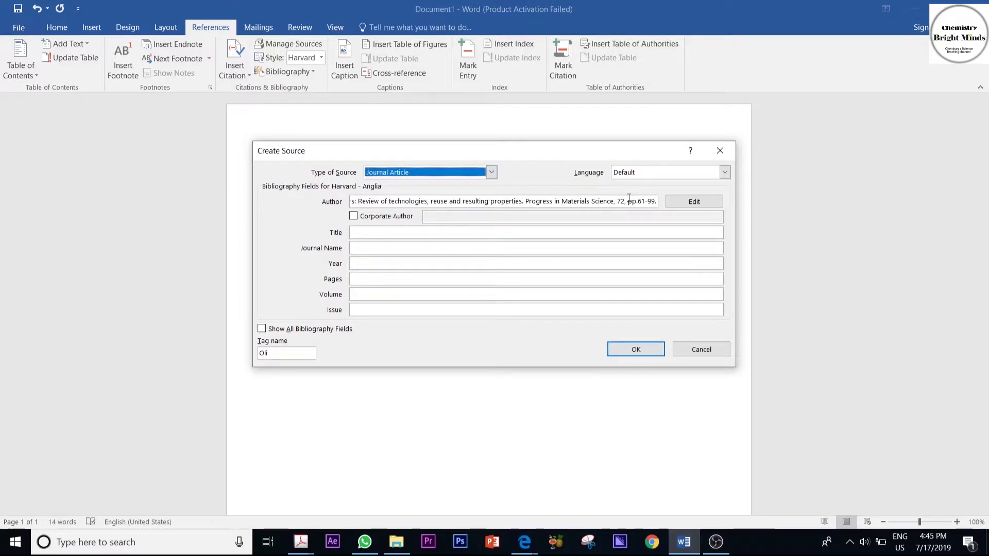
Move pages 61-99 and volume 72 from the pasted reference into their fields
drag(636, 201, 656, 201)
key(ctrl+c)
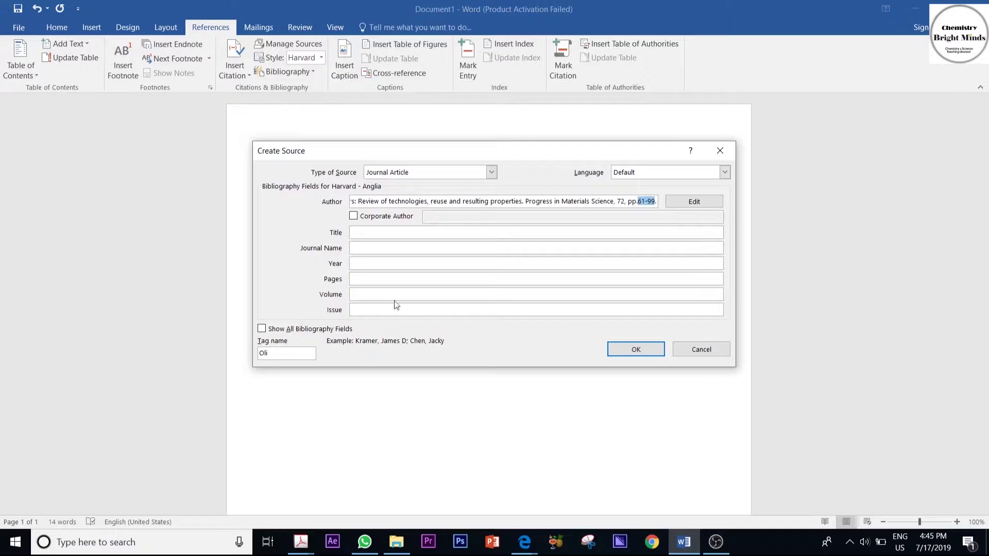
click(368, 279)
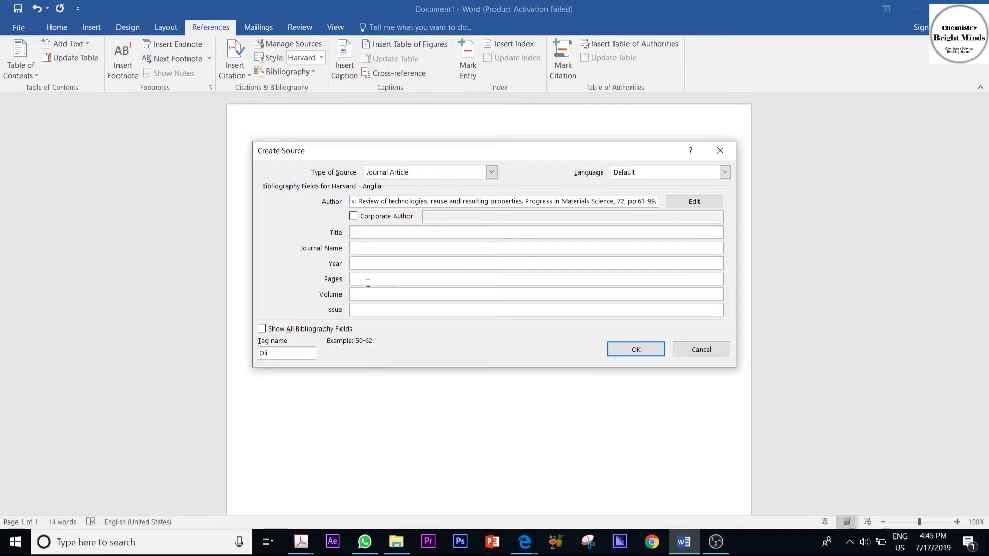
key(ctrl+v)
double_click(621, 202)
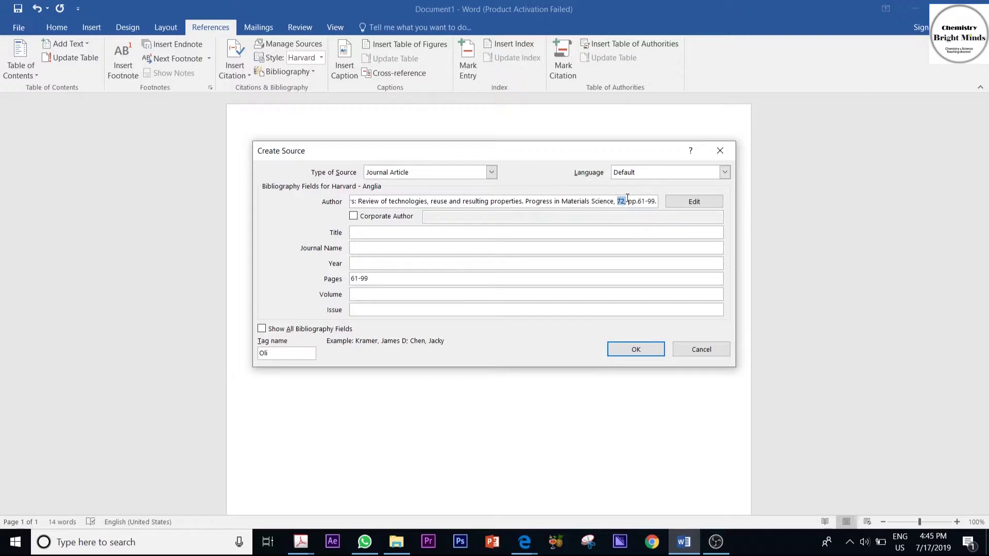
key(ctrl+x)
click(464, 294)
key(ctrl+v)
drag(615, 201, 647, 200)
key(Delete)
Move the journal name Progress in Materials Science and the article title into their fields
drag(615, 200, 526, 203)
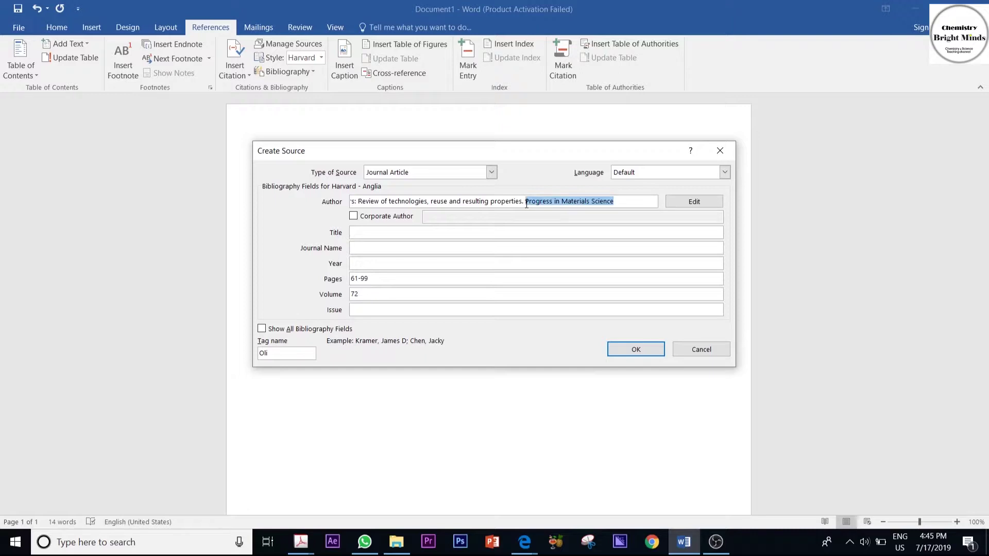
key(ctrl+x)
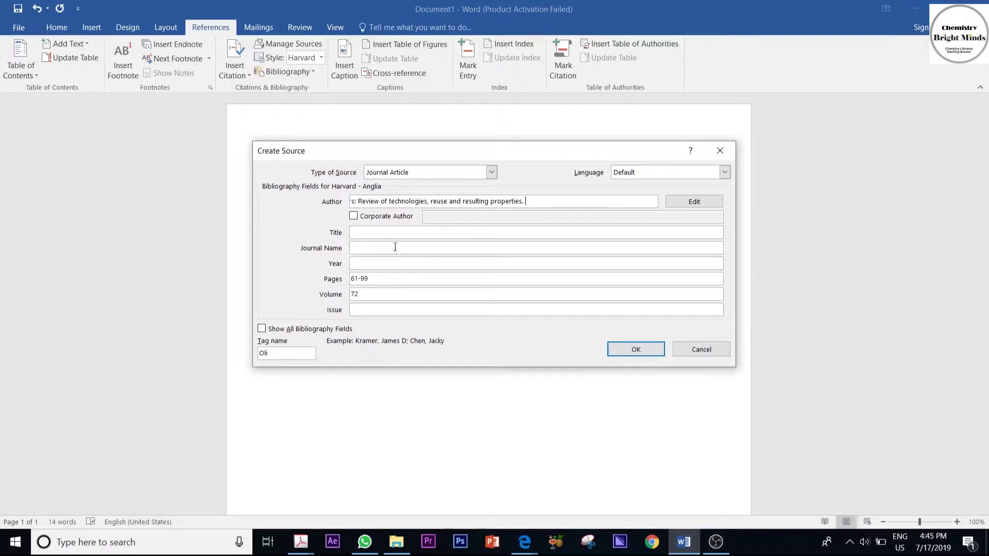
click(394, 247)
key(ctrl+v)
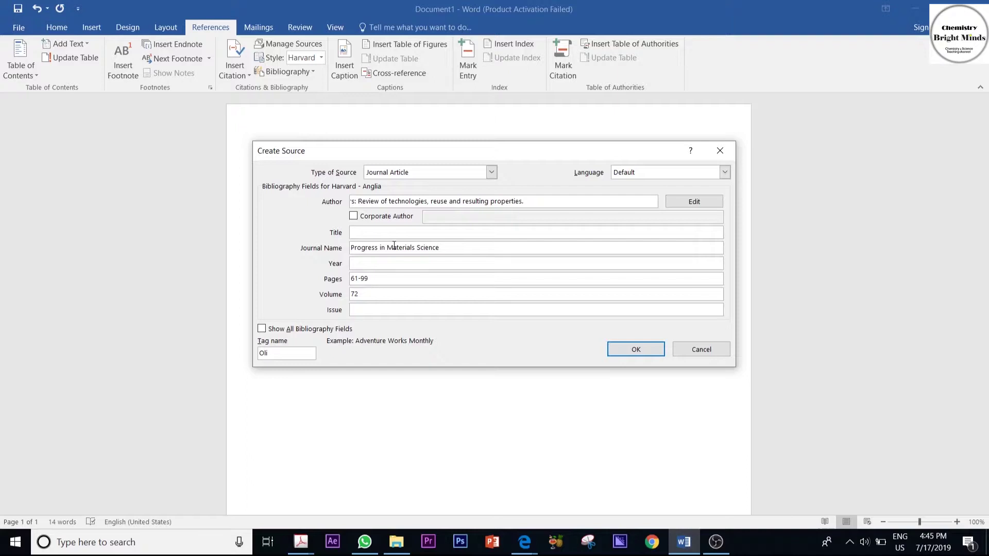
click(525, 201)
drag(523, 201, 490, 203)
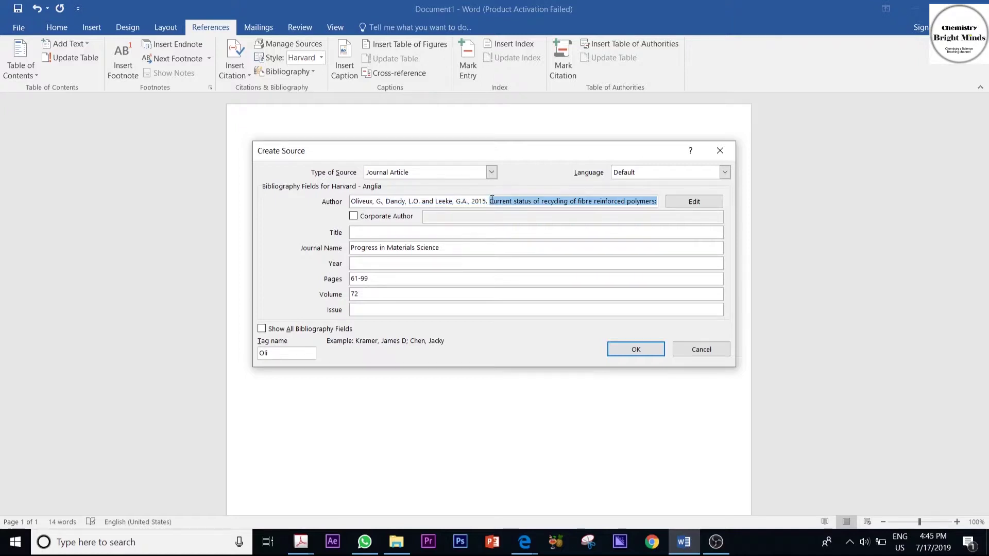
key(ctrl+x)
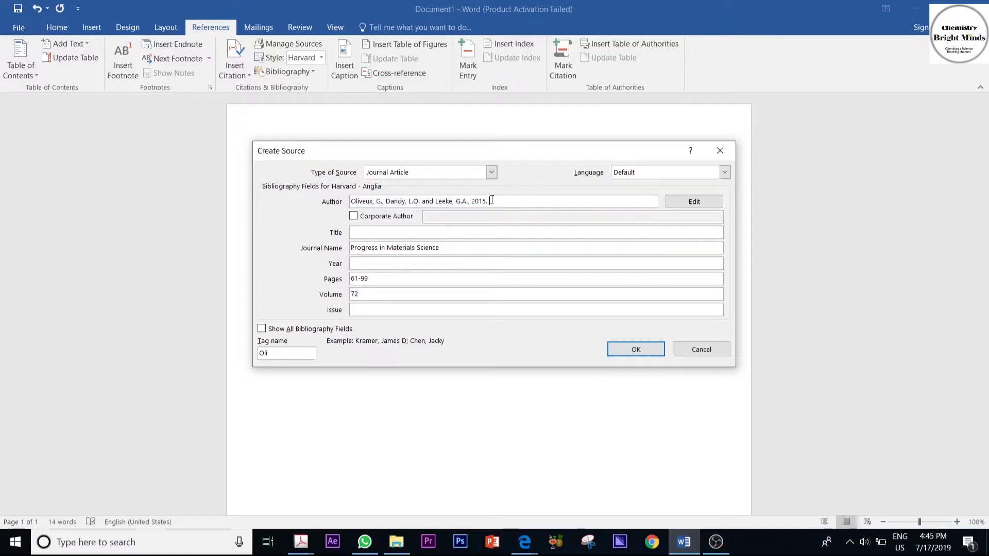
click(467, 232)
key(ctrl+v)
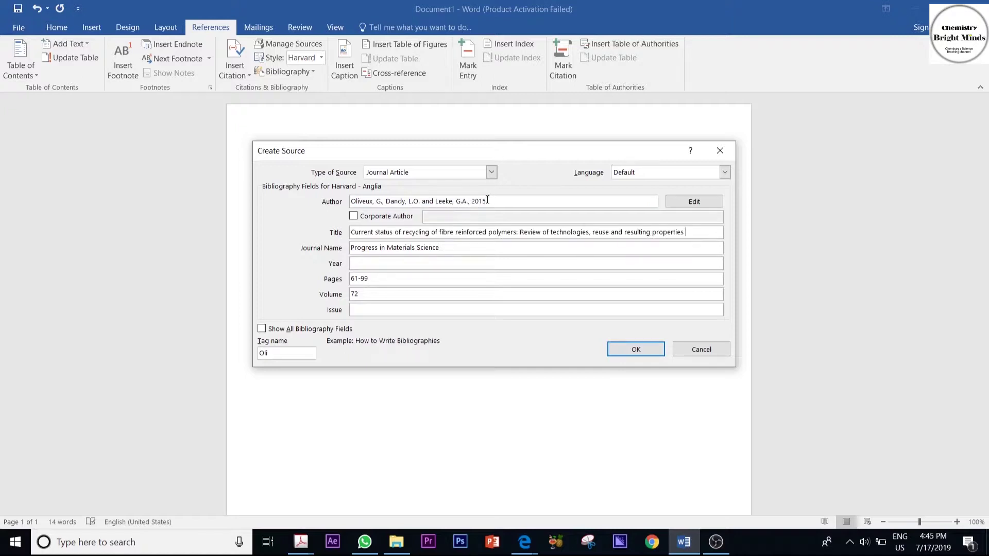
Move the year 2015 into its field and clean stray punctuation after the authors
mouse_move(488, 201)
mouse_down()
mouse_move(471, 201)
mouse_move(487, 201)
mouse_up()
key(ctrl+x)
click(464, 263)
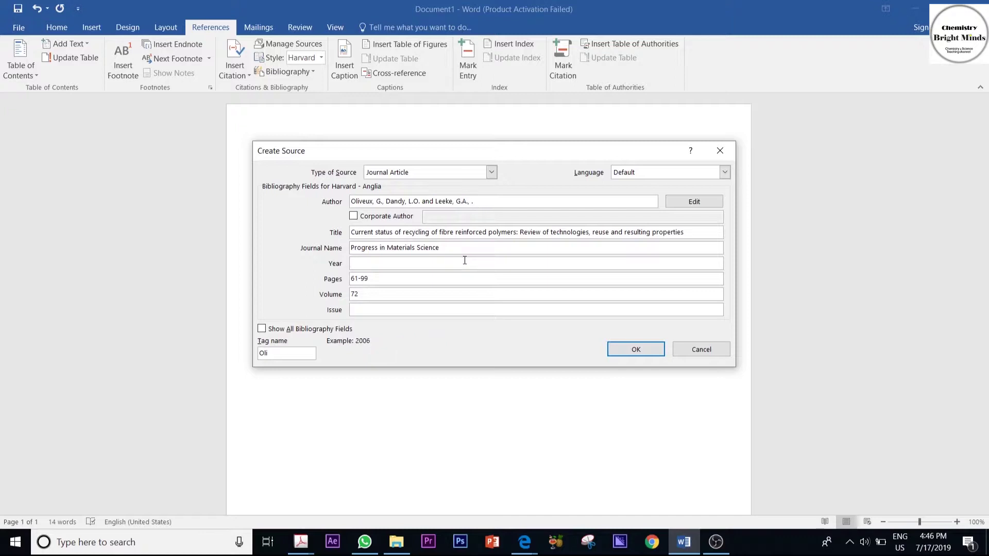
key(ctrl+v)
click(476, 202)
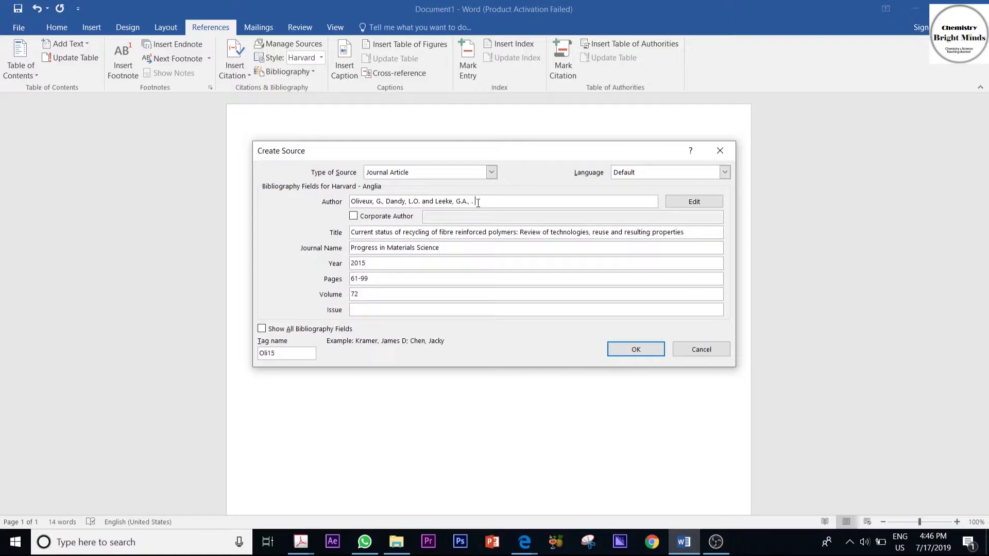
drag(476, 201, 467, 202)
key(BackSpace)
Insert the (Oliveux, 2015) citation and delete the References: line
click(612, 349)
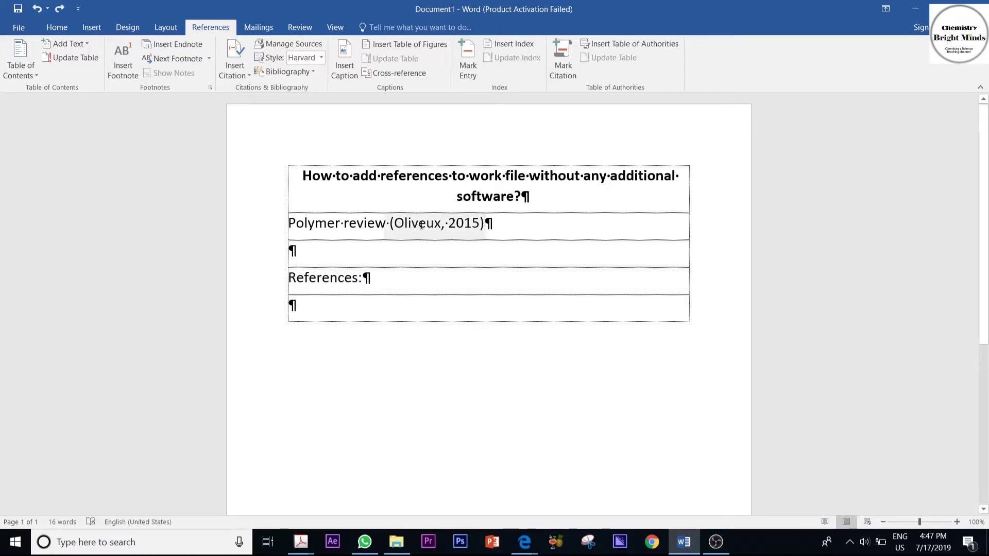
drag(372, 279, 289, 280)
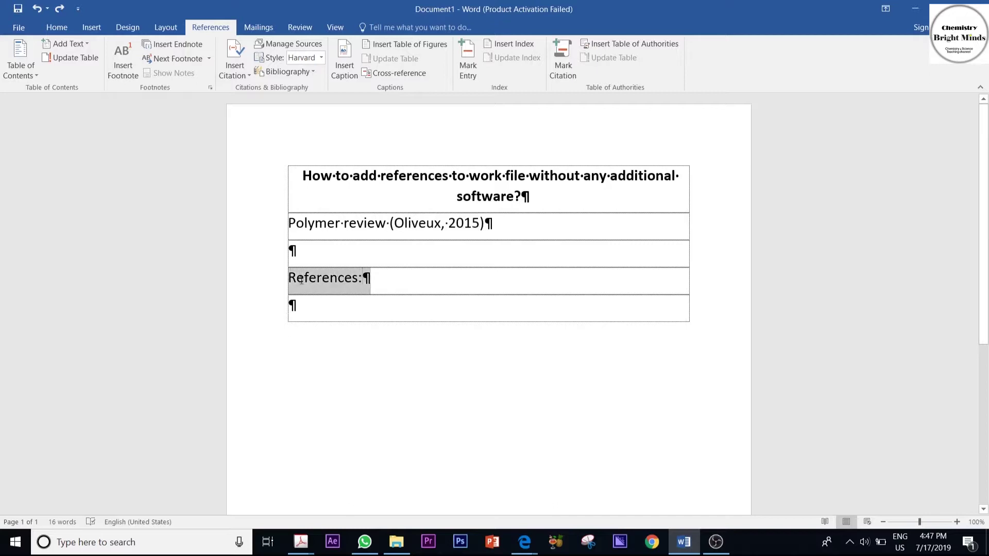
key(Delete)
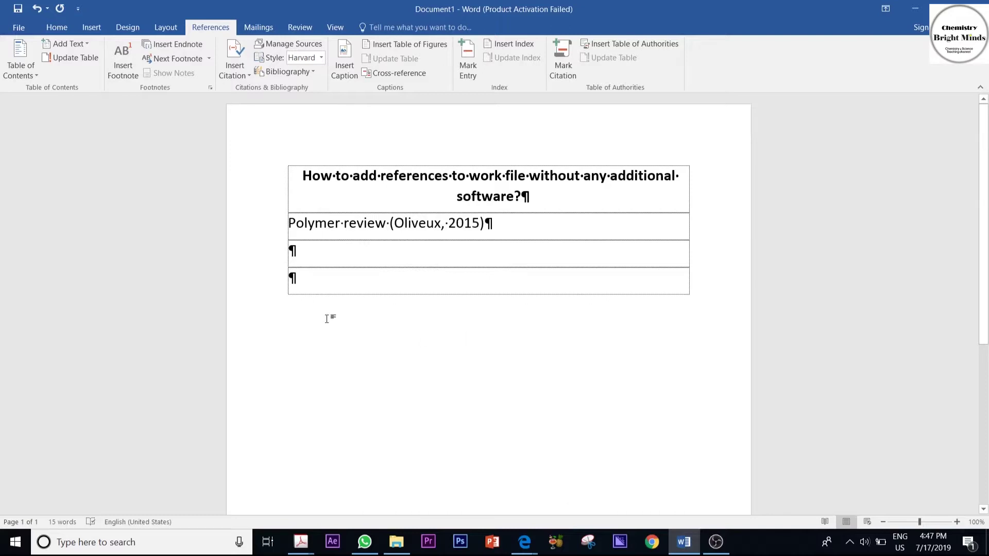
Insert the built-in References-style bibliography listing the Oliveux 2015 entry
click(285, 72)
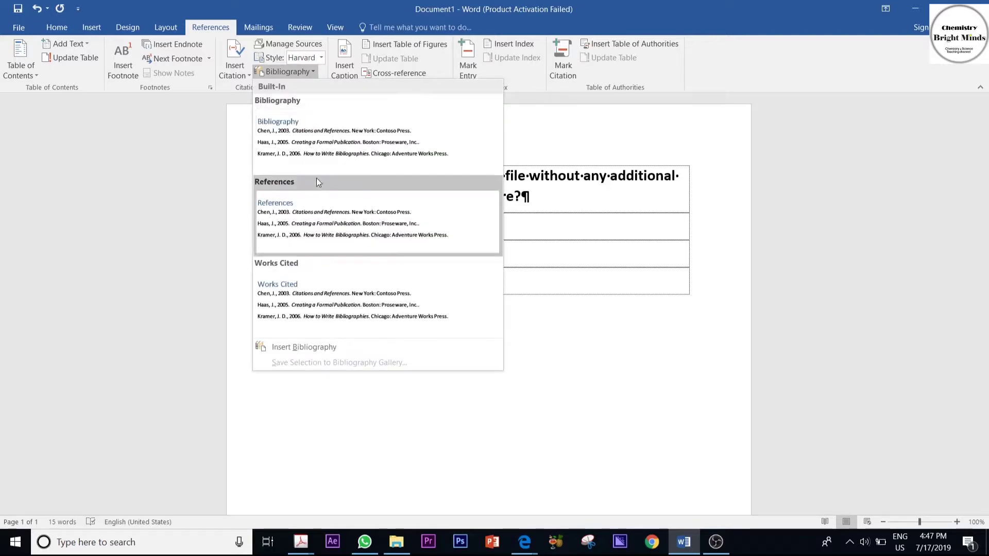
click(318, 214)
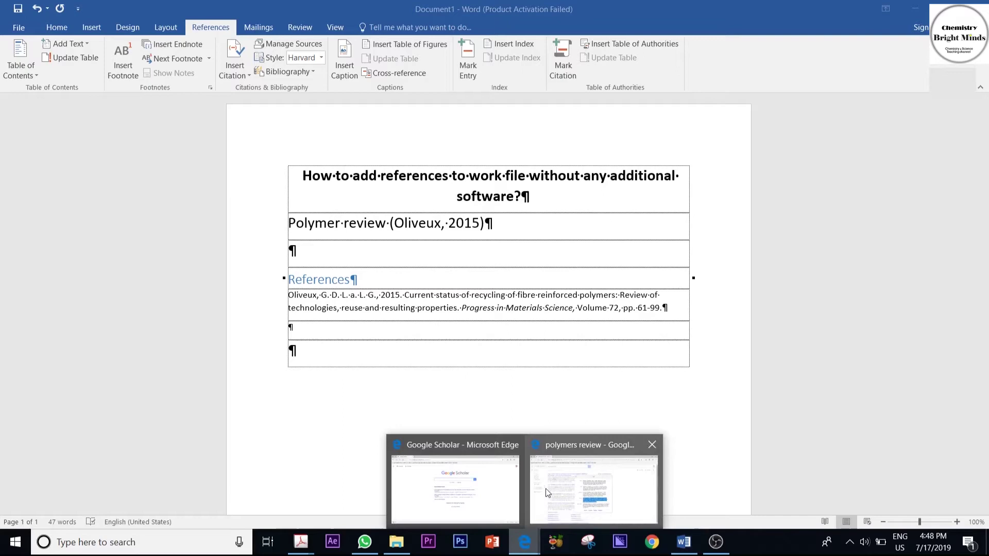
Copy the first abstract sentence of the shape-memory polymers review result and switch back to Word
click(525, 541)
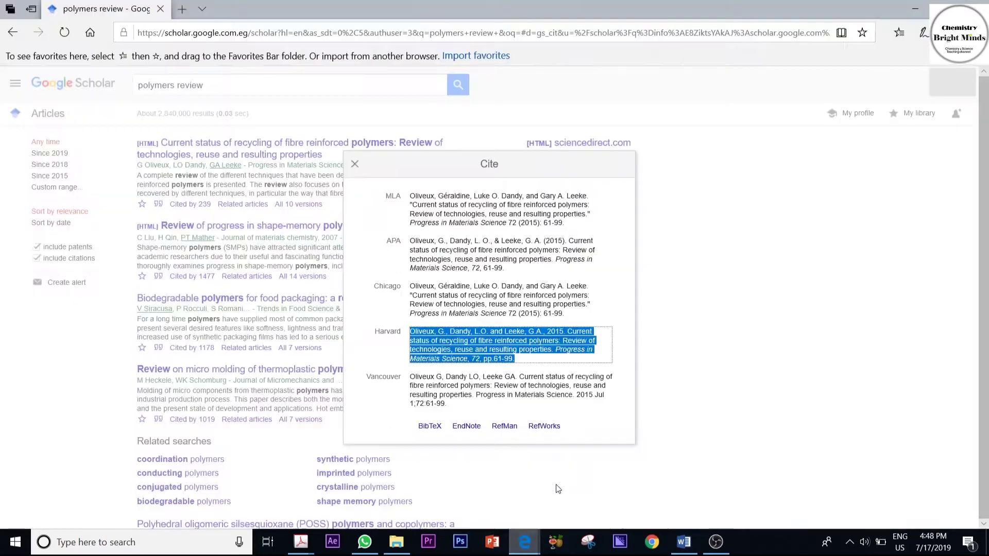
click(355, 164)
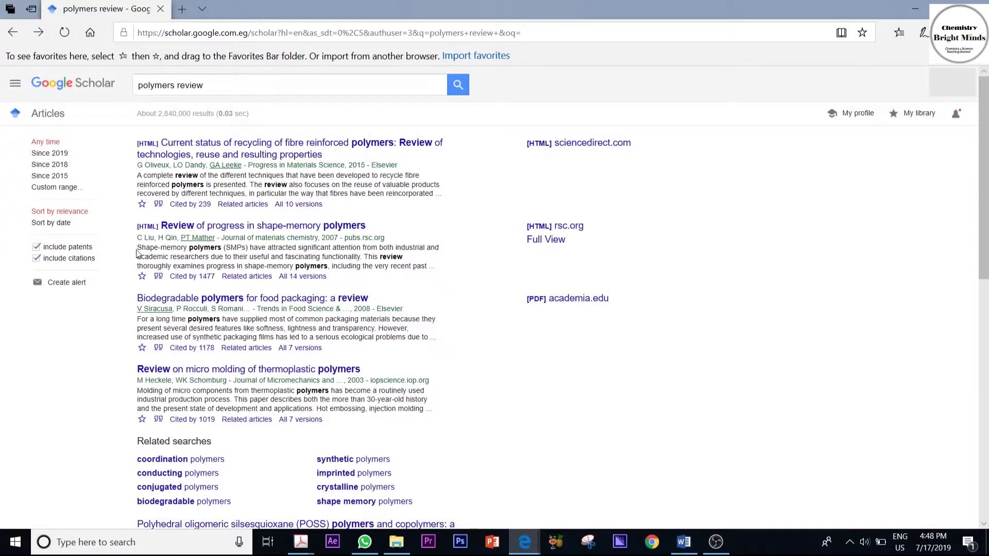
drag(137, 247, 363, 258)
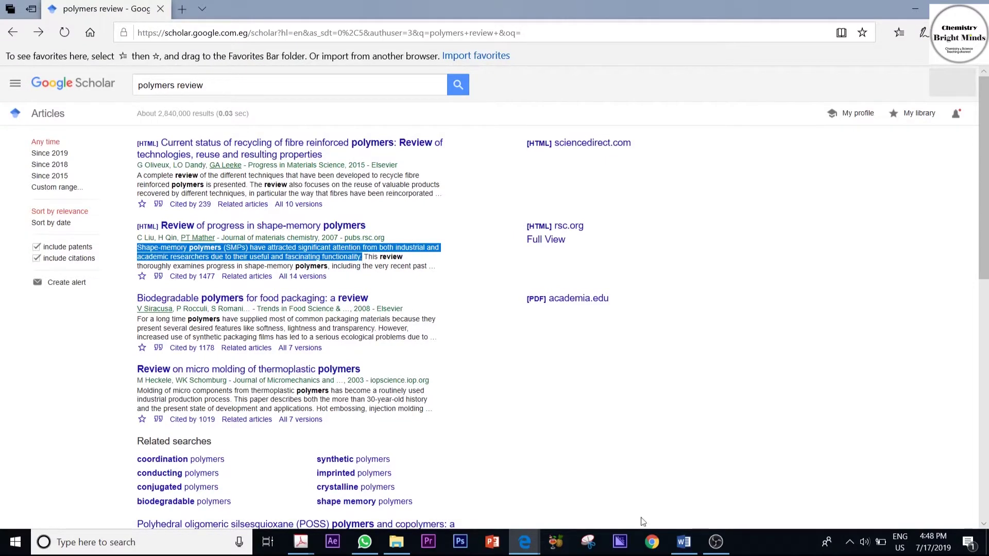
click(683, 541)
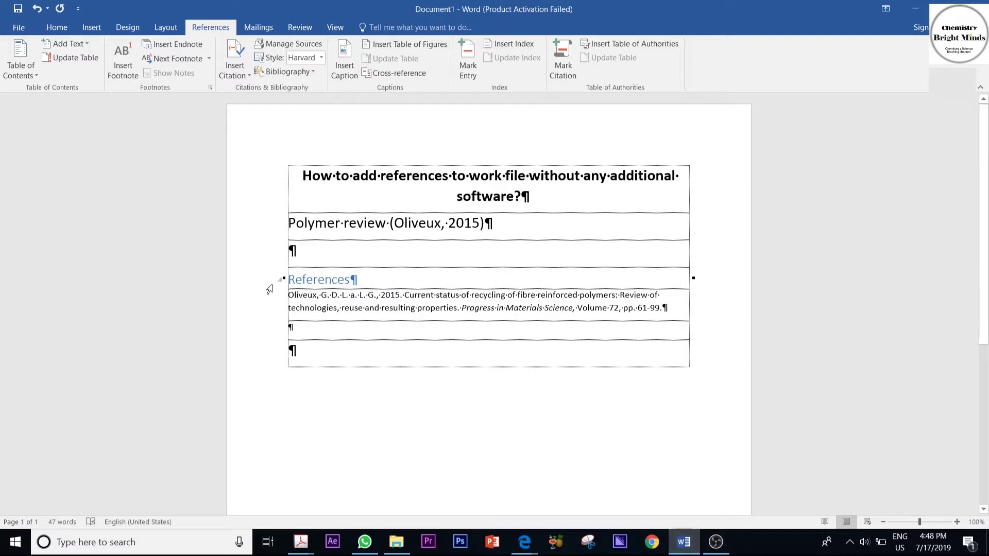
Paste the shape-memory polymers sentence into the empty paragraph below Polymer review, then return to Scholar
click(292, 251)
key(ctrl+v)
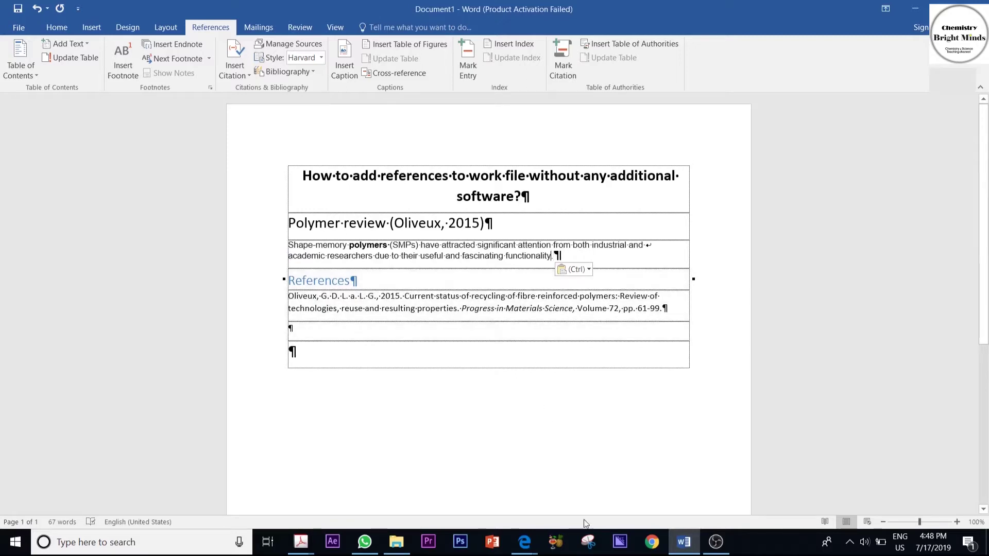
mouse_move(524, 542)
click(576, 488)
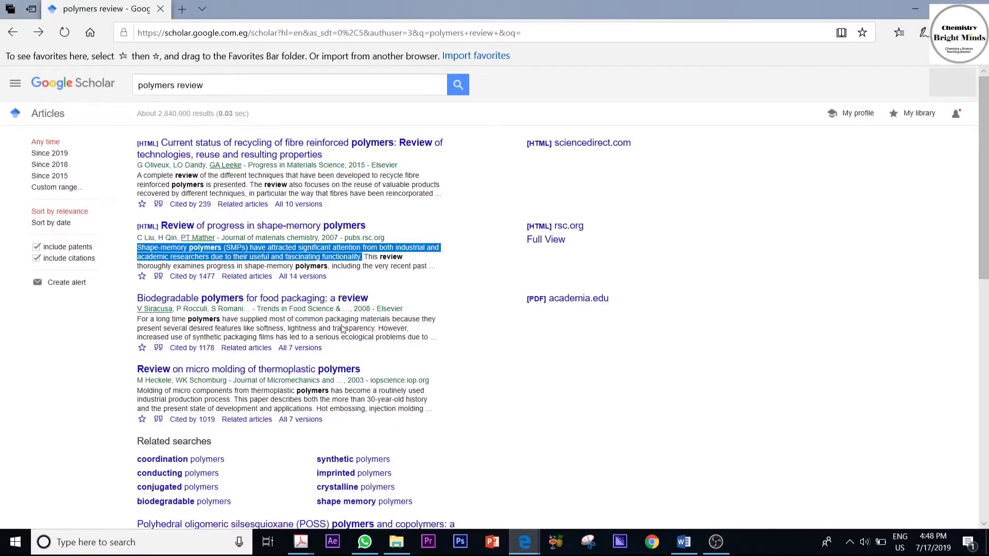
Select the Harvard citation text for the Liu 2007 shape-memory polymers review
click(159, 276)
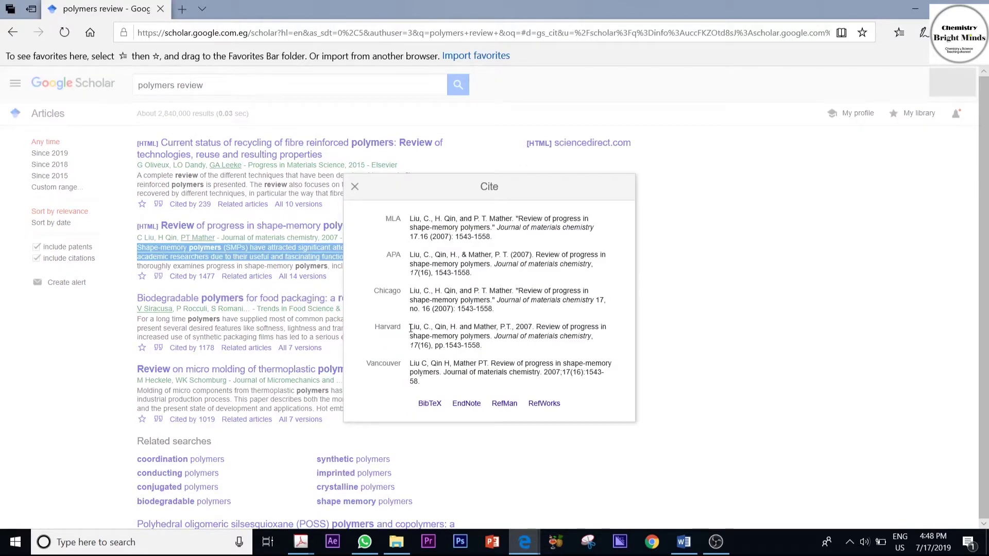
triple_click(410, 333)
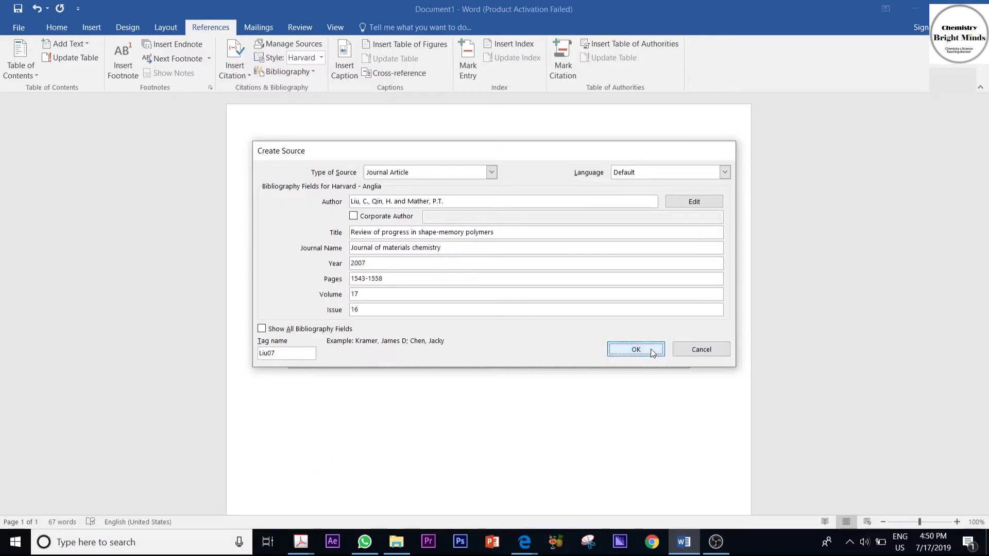
Insert the (Liu, 2007) citation and update the References bibliography to include the Liu entry
click(650, 349)
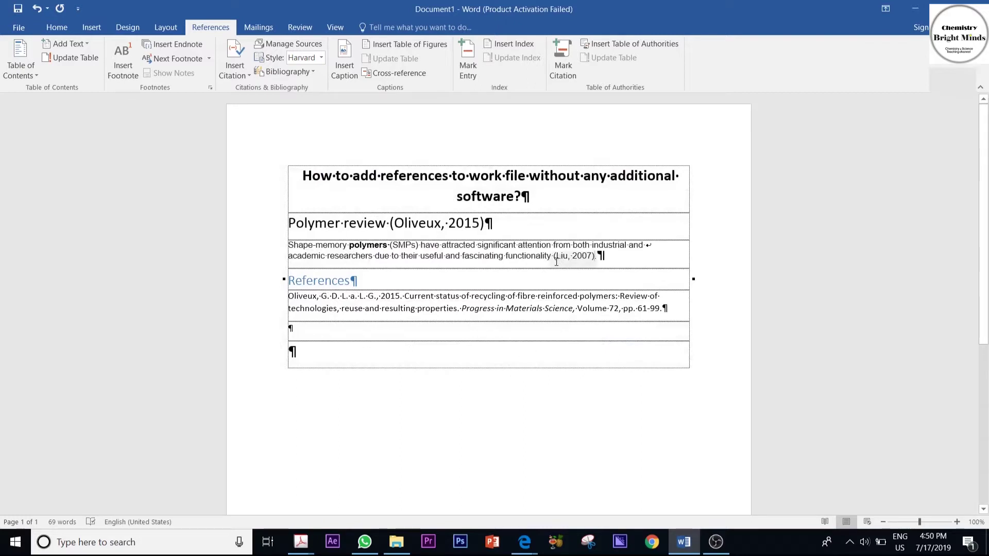
click(331, 280)
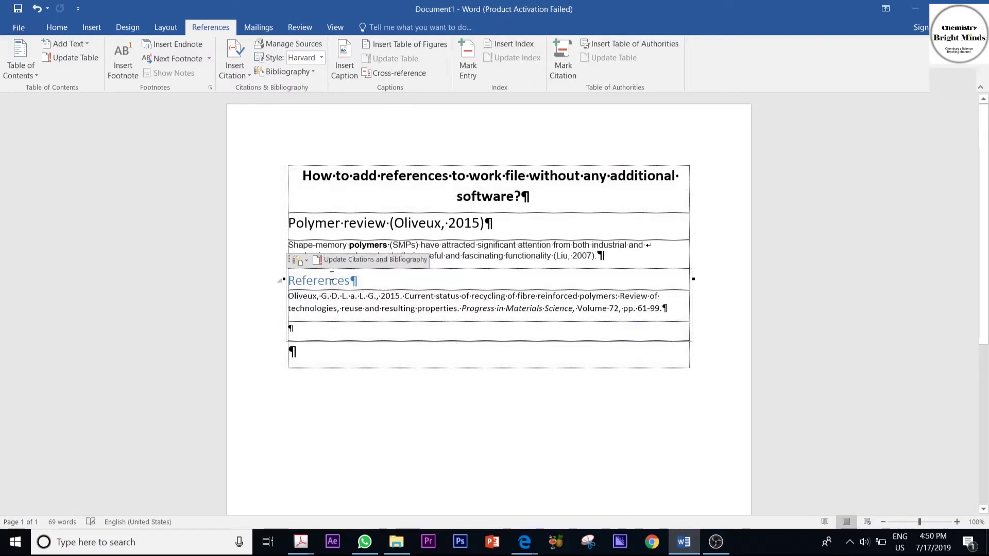
click(328, 260)
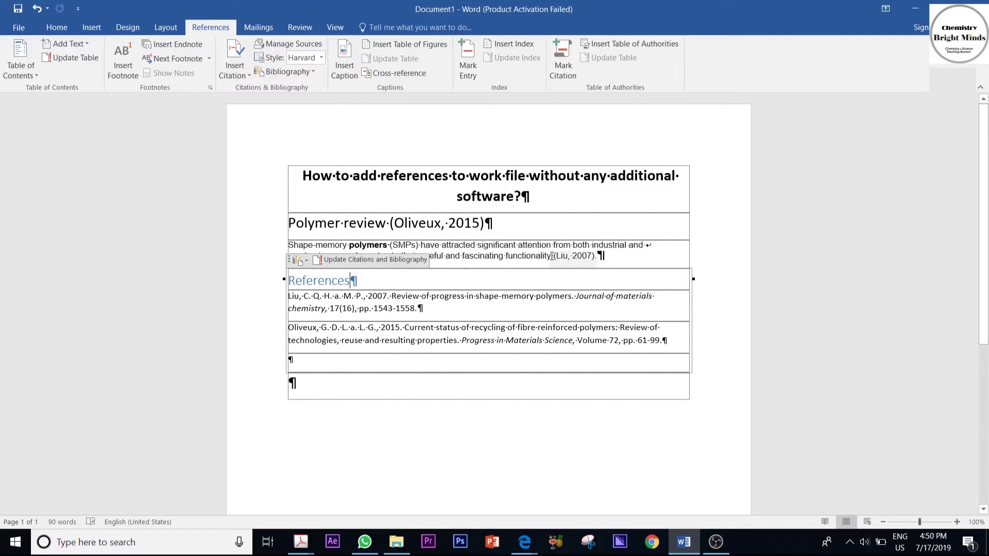
drag(554, 255, 595, 256)
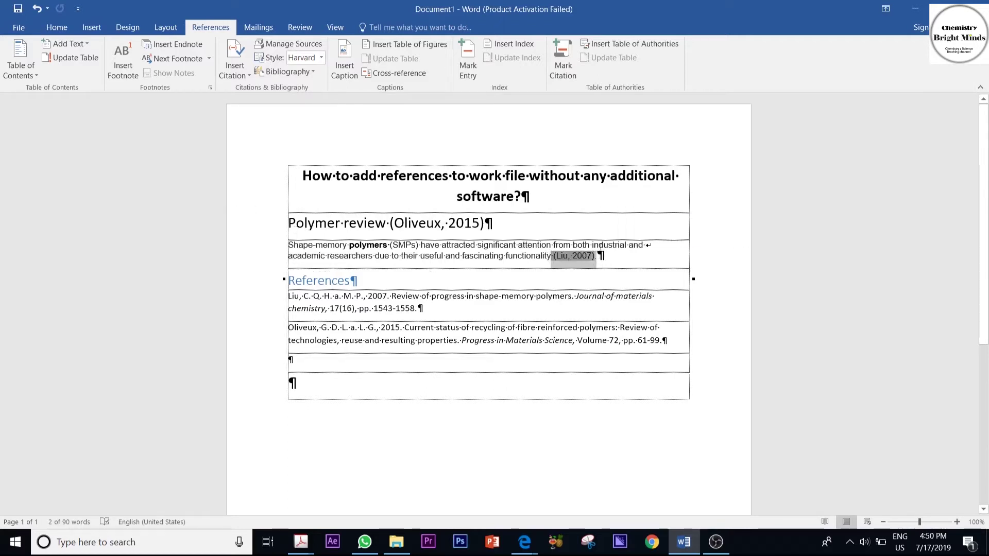
key(F2)
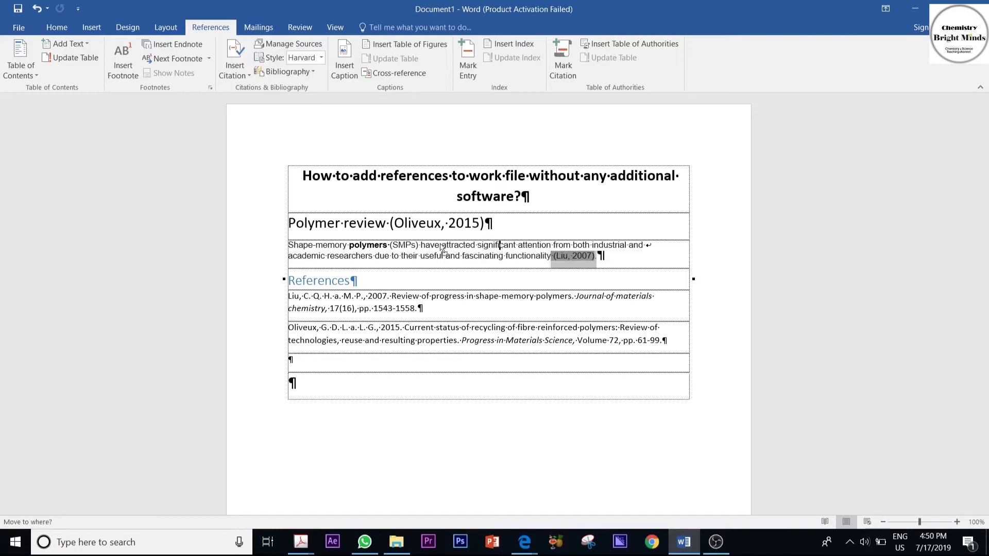
click(290, 223)
key(Return)
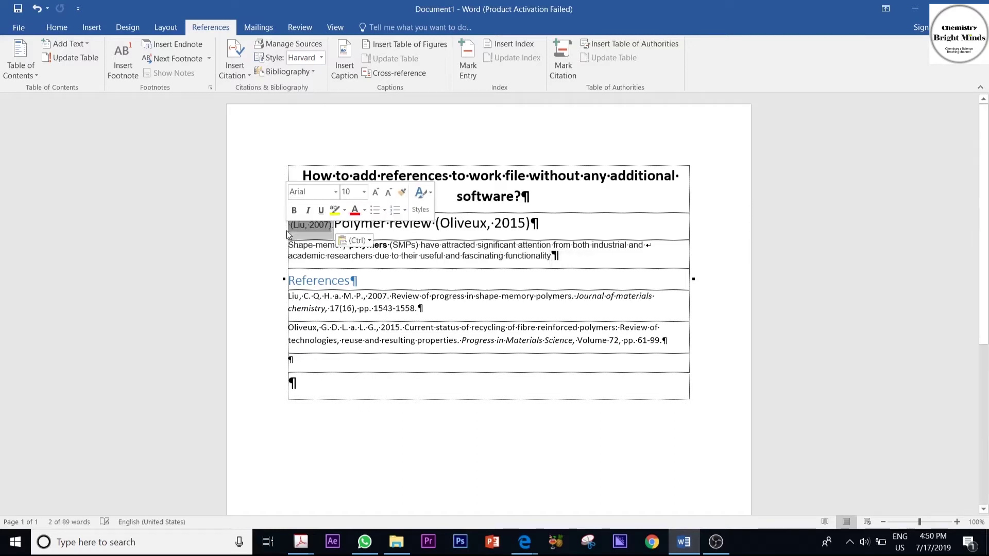
click(407, 272)
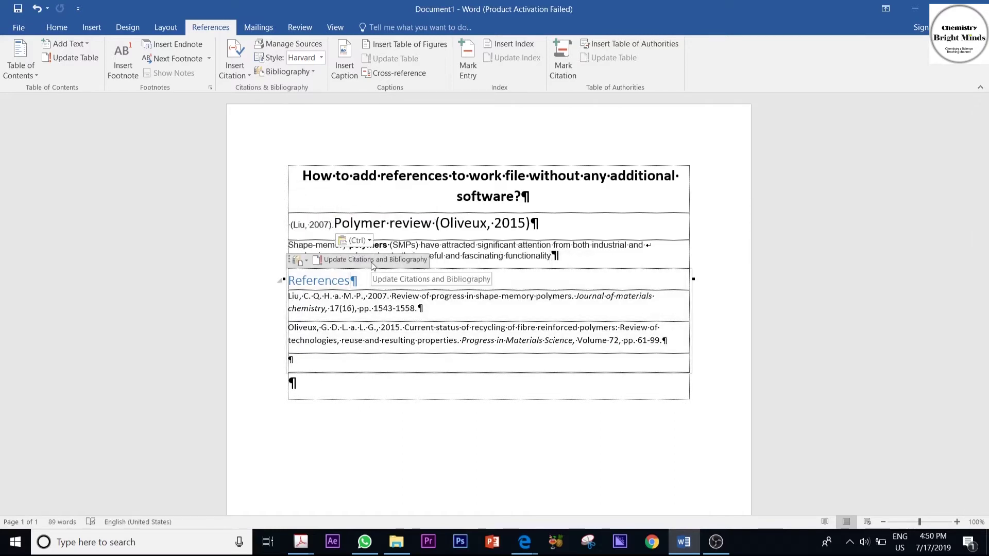
click(306, 223)
click(305, 223)
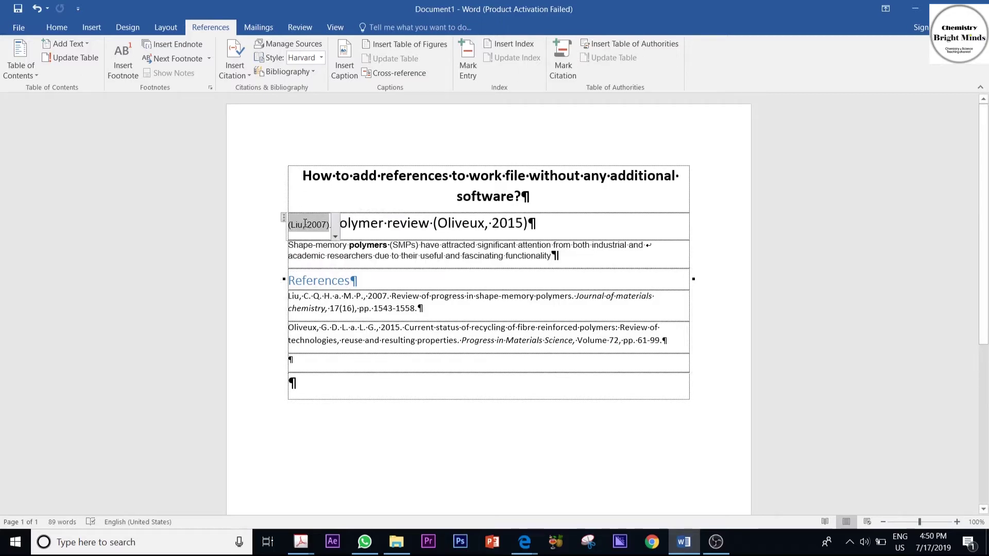
click(323, 255)
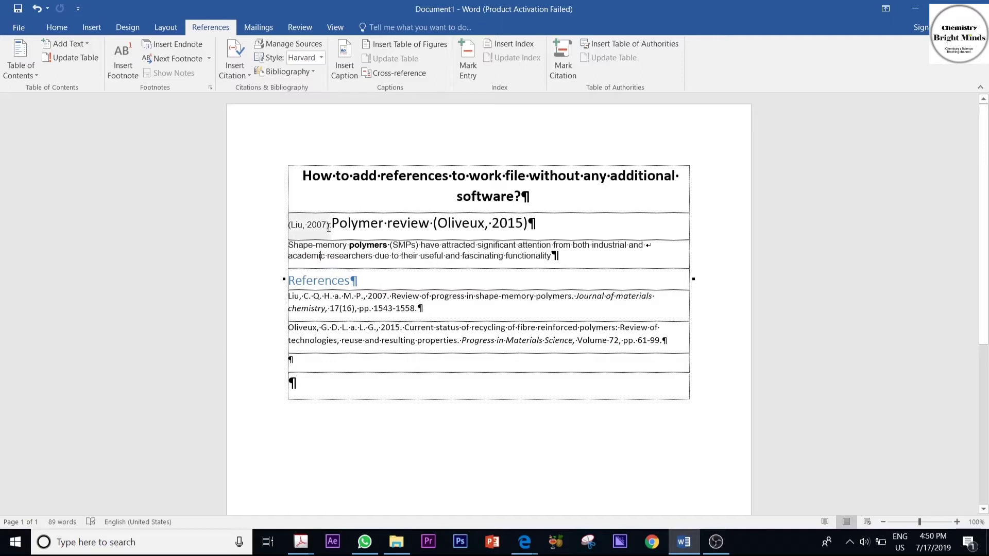
click(298, 224)
mouse_move(308, 224)
mouse_down()
mouse_move(561, 275)
mouse_move(553, 254)
mouse_up()
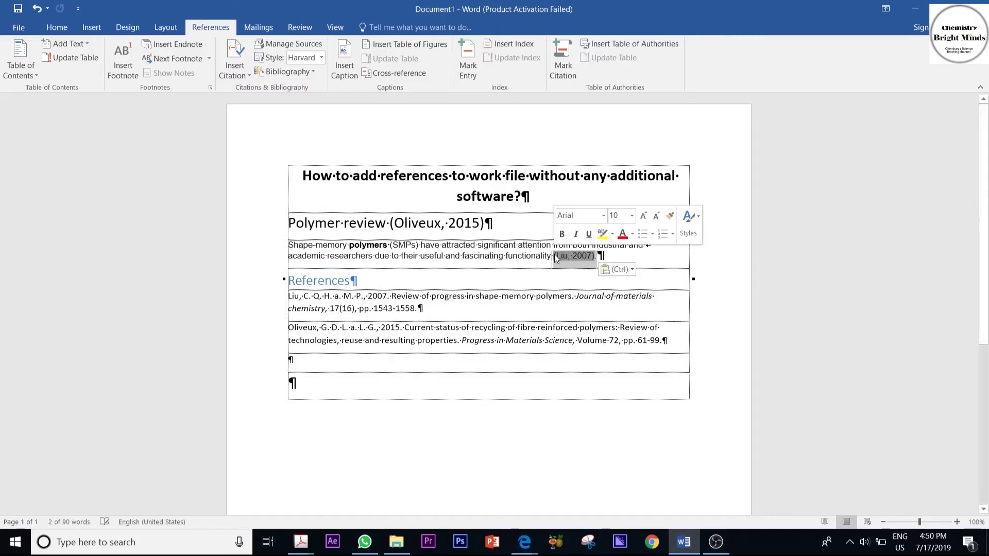
click(343, 280)
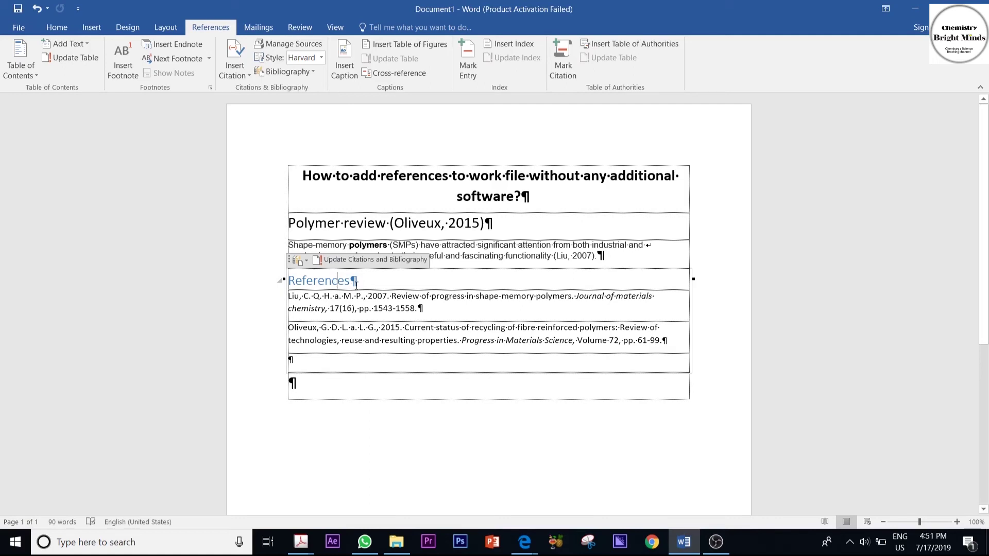
click(326, 381)
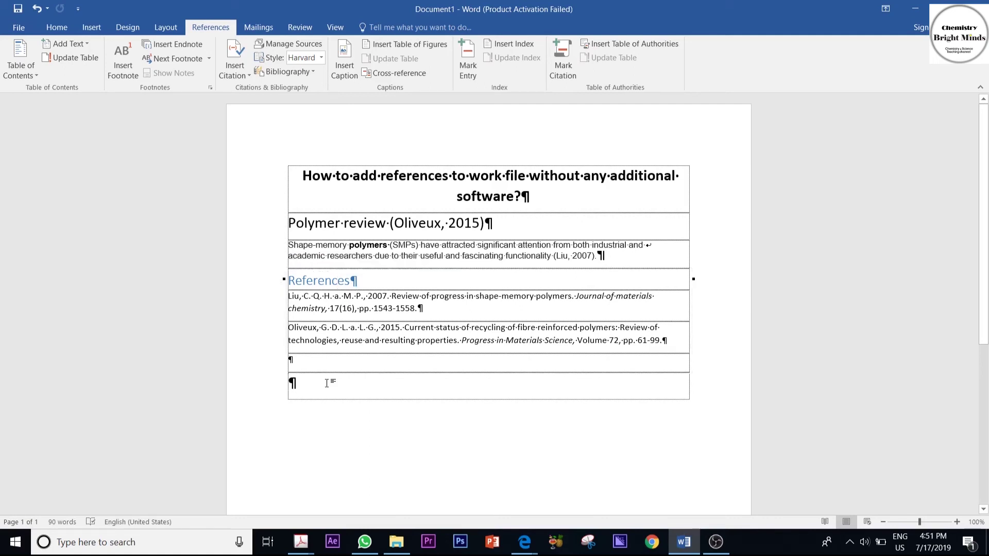